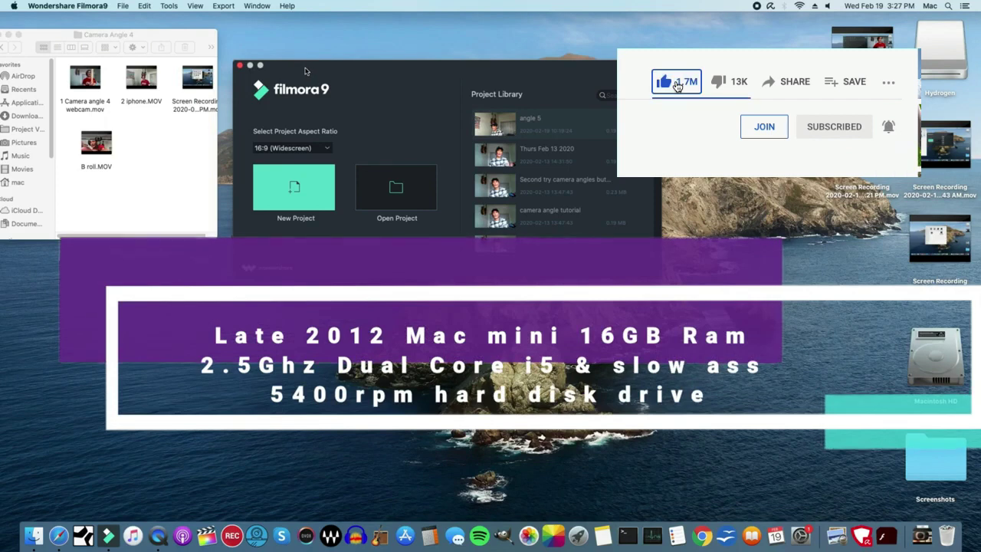
Force quit Safari from the Apple menu, confirm it, and close the Force Quit window.
{"action": "left_click", "coordinate": [14, 5]}
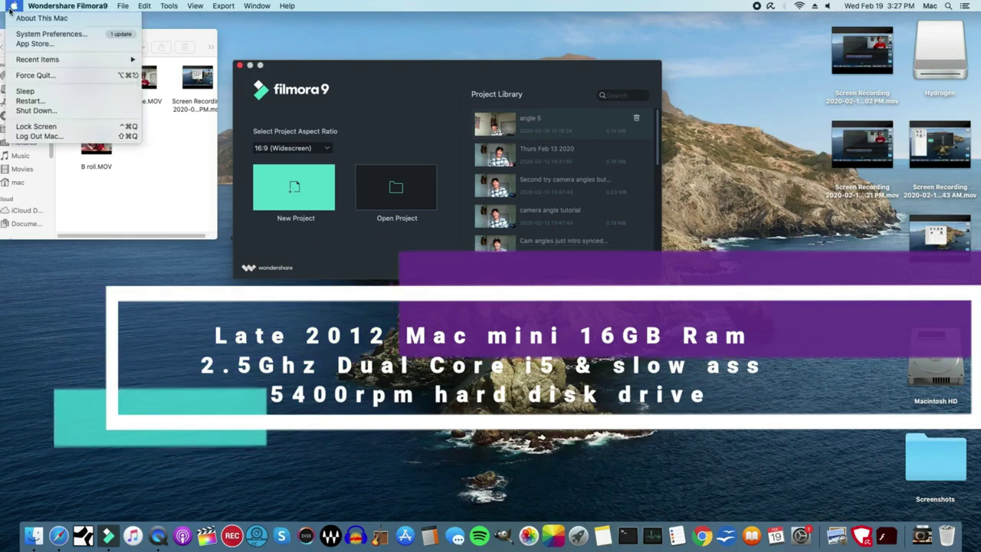
{"action": "left_click", "coordinate": [37, 75]}
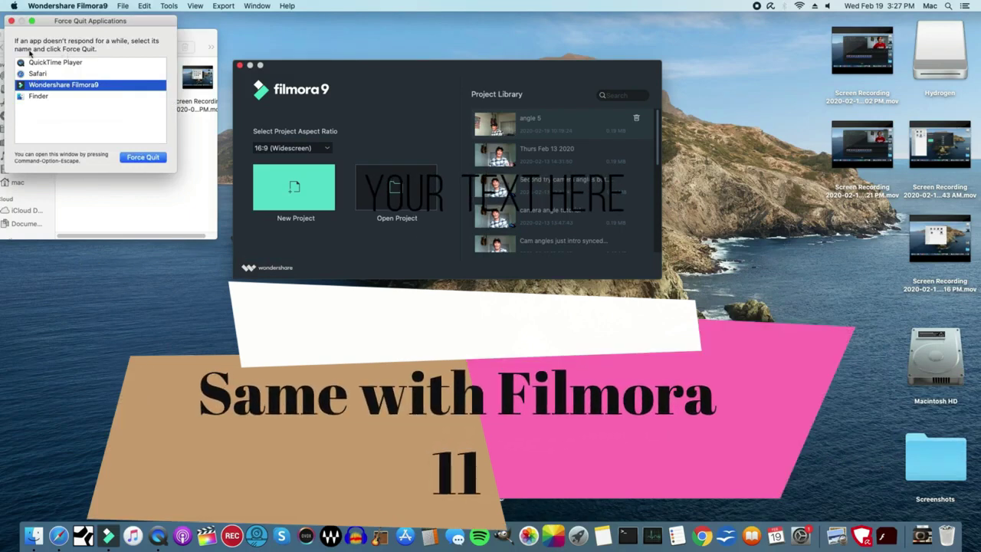
{"action": "left_click", "coordinate": [38, 75]}
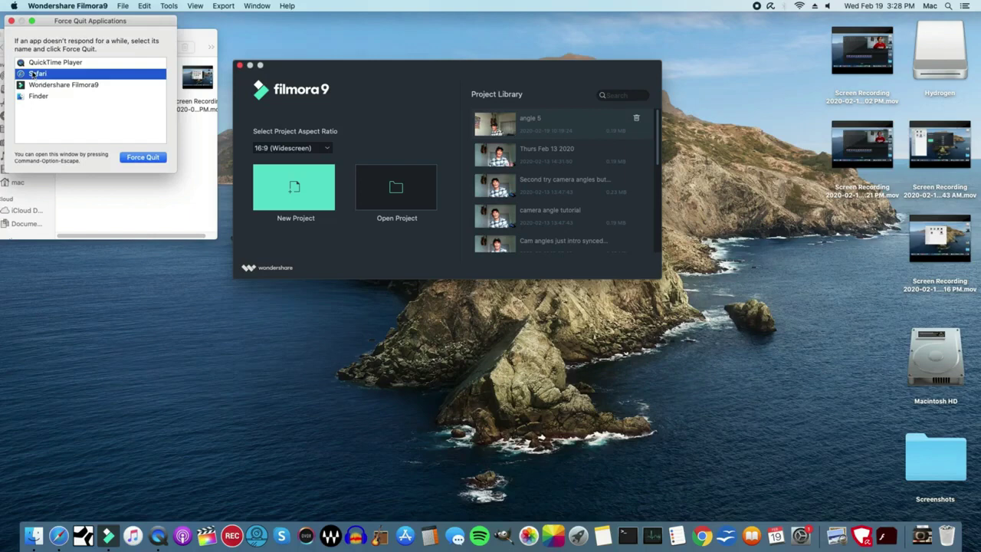
{"action": "left_click", "coordinate": [136, 157]}
{"action": "left_click", "coordinate": [171, 72]}
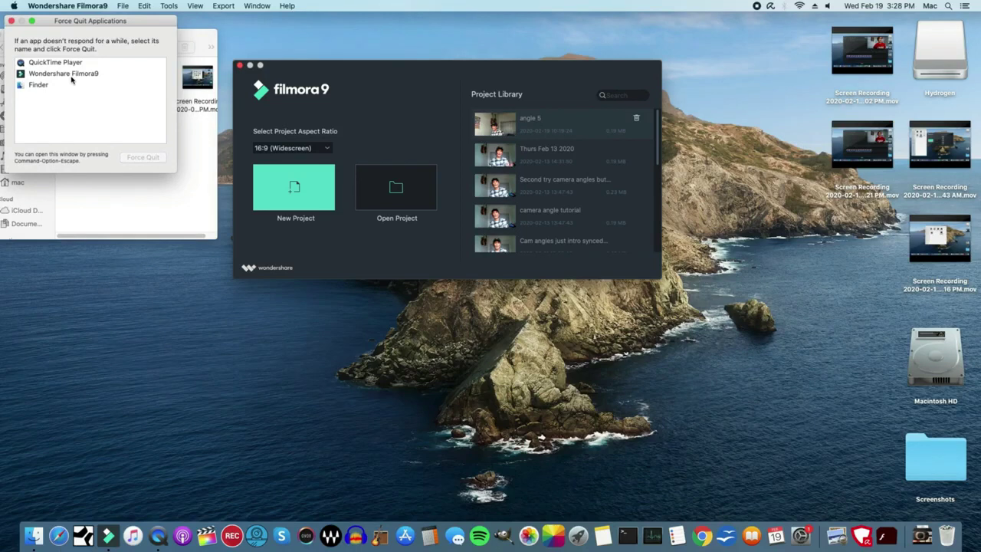
{"action": "left_click", "coordinate": [10, 22]}
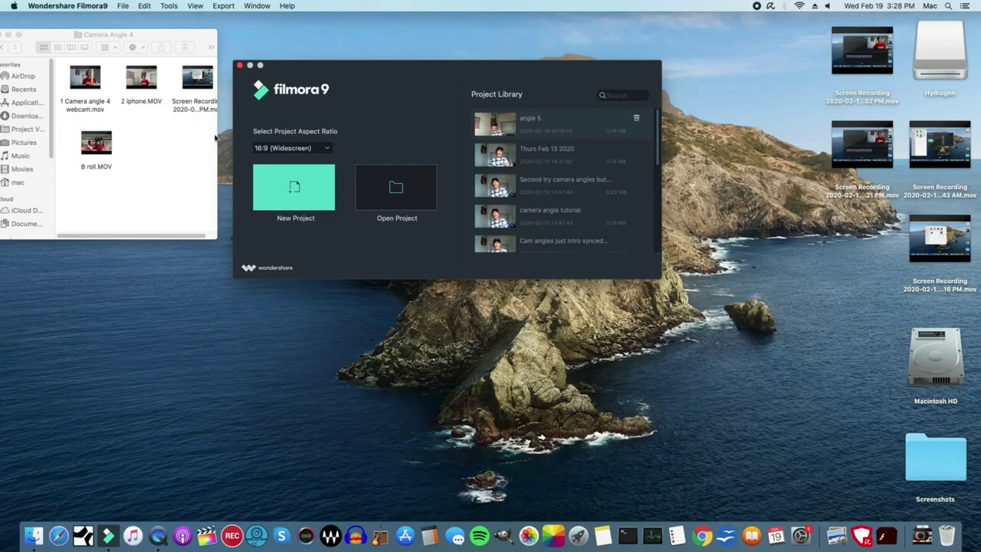
Start a new project, import the webcam and iphone clips from Finder, and go full screen.
{"action": "left_click", "coordinate": [314, 189]}
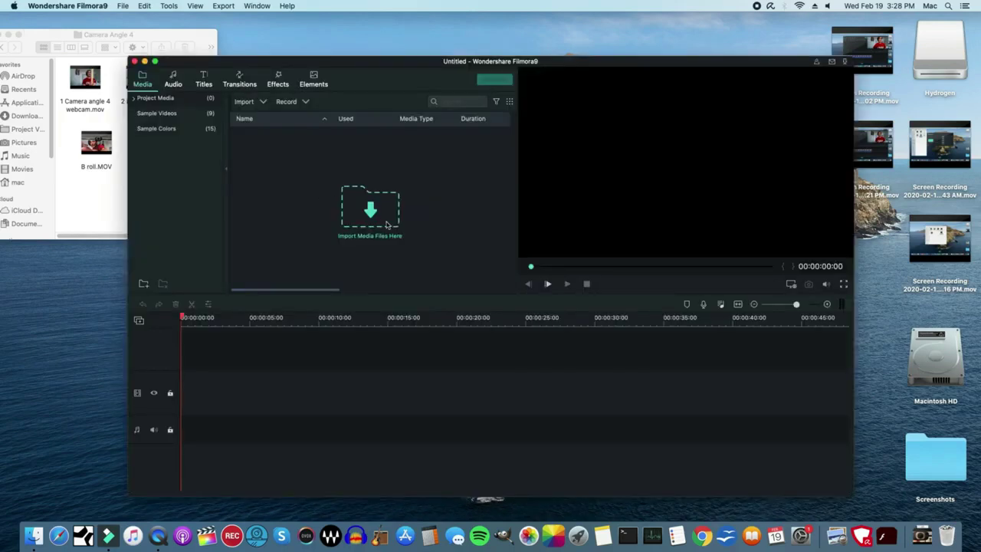
{"action": "left_click_drag", "start_coordinate": [269, 64], "coordinate": [340, 38]}
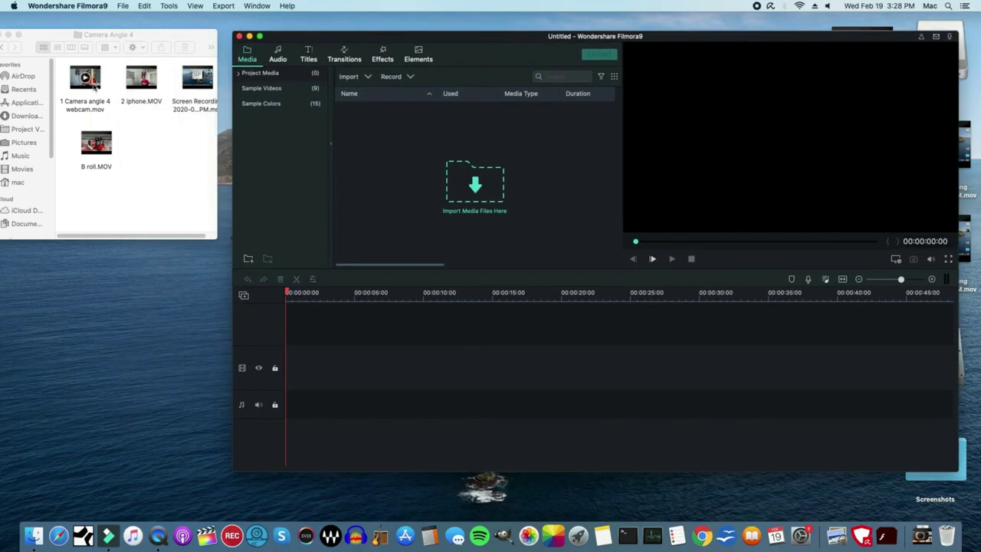
{"action": "left_click_drag", "start_coordinate": [94, 87], "coordinate": [391, 184]}
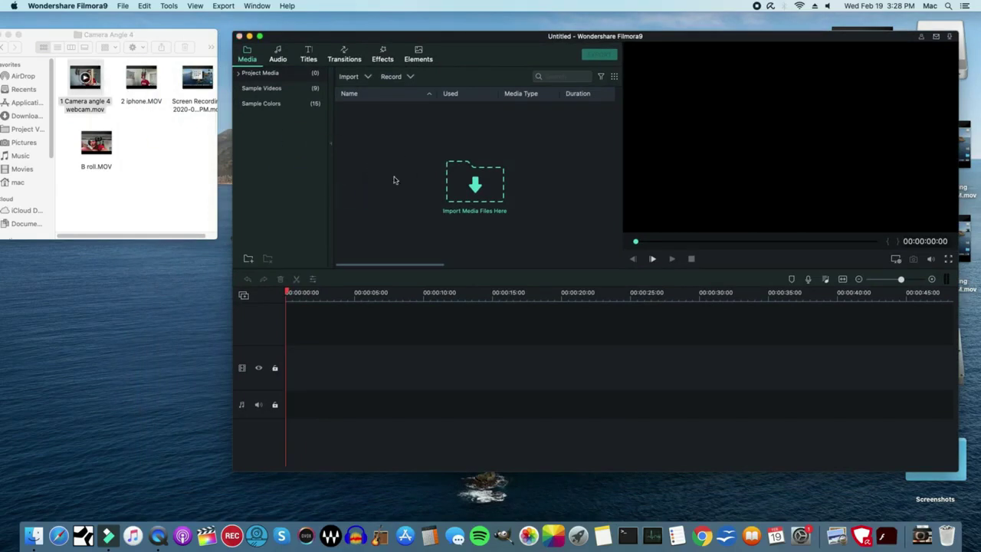
{"action": "left_click_drag", "start_coordinate": [142, 79], "coordinate": [402, 159]}
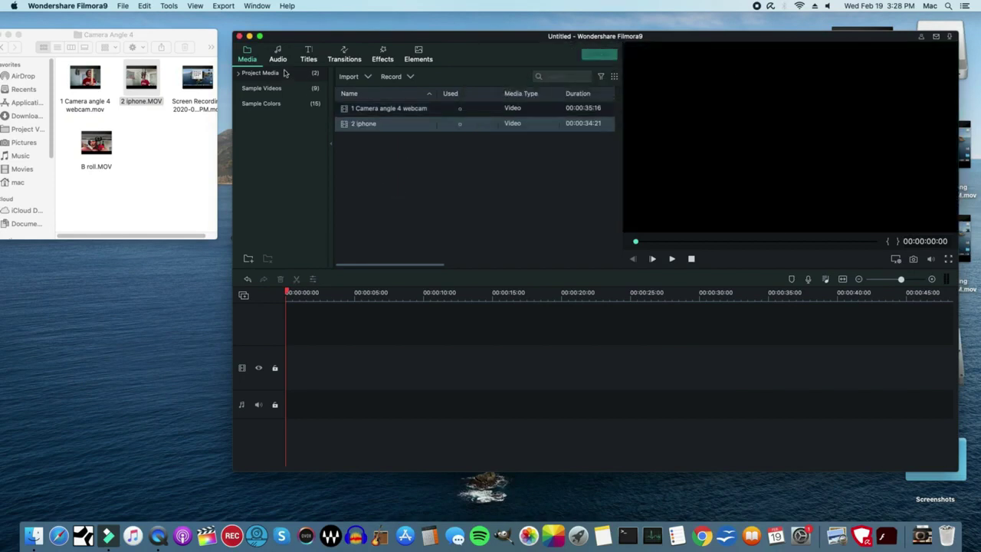
{"action": "left_click", "coordinate": [260, 37]}
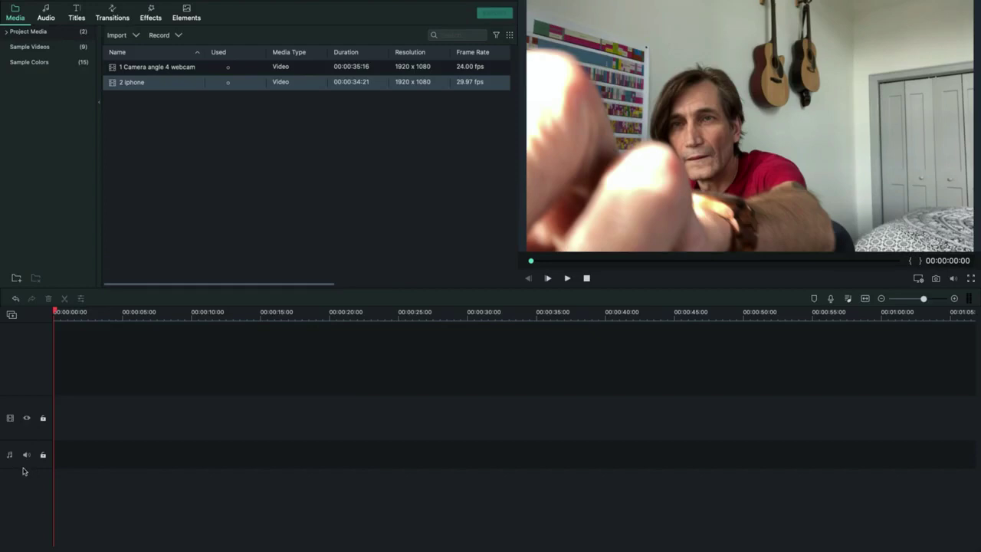
Add a second video track, put the webcam clip on top matching media settings, and iphone below.
{"action": "left_click", "coordinate": [12, 316]}
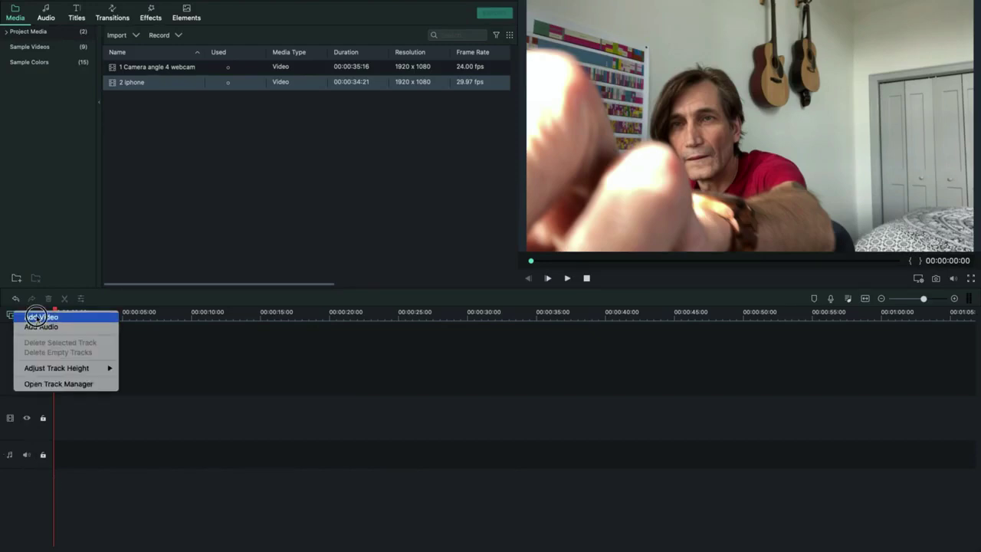
{"action": "left_click", "coordinate": [36, 317]}
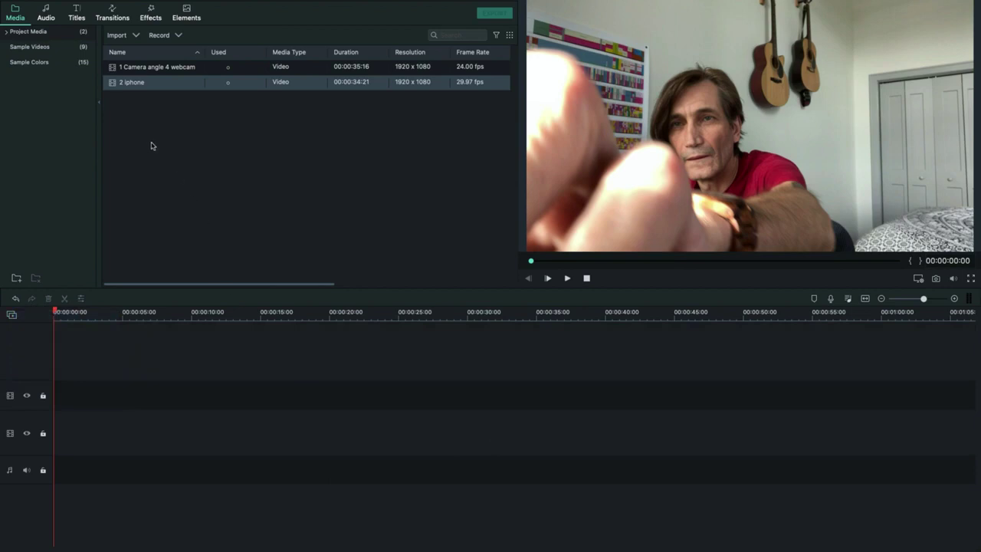
{"action": "left_click_drag", "start_coordinate": [154, 70], "coordinate": [55, 395]}
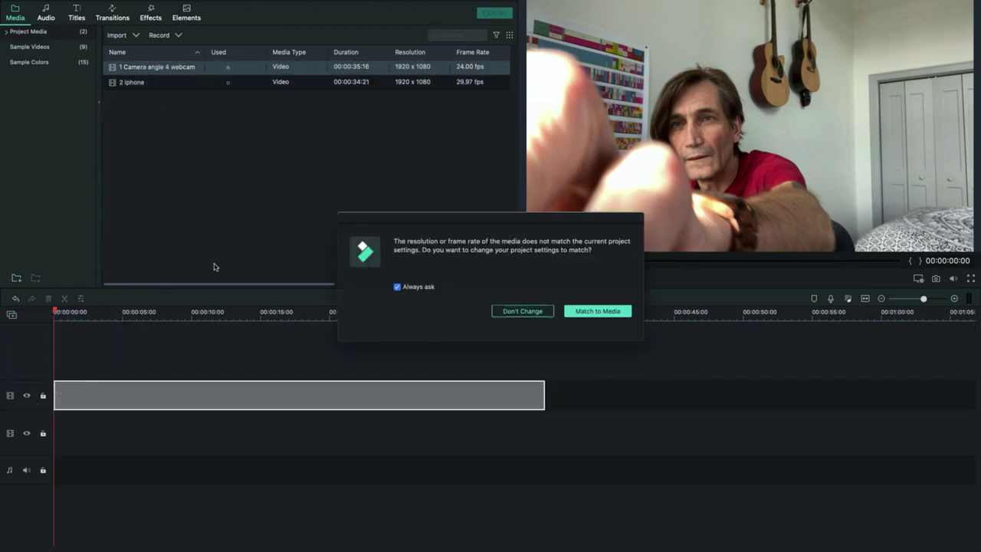
{"action": "left_click", "coordinate": [610, 312]}
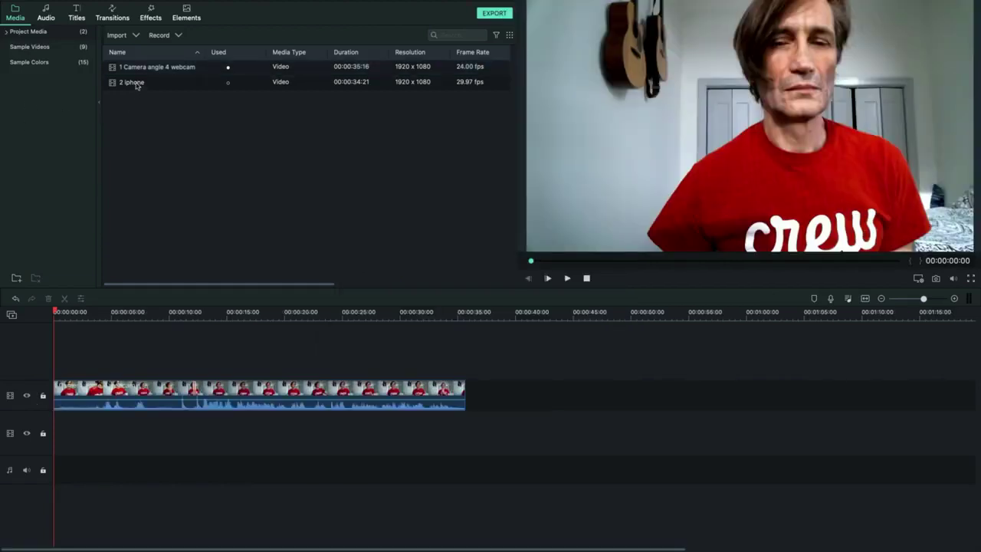
{"action": "left_click_drag", "start_coordinate": [136, 84], "coordinate": [52, 433]}
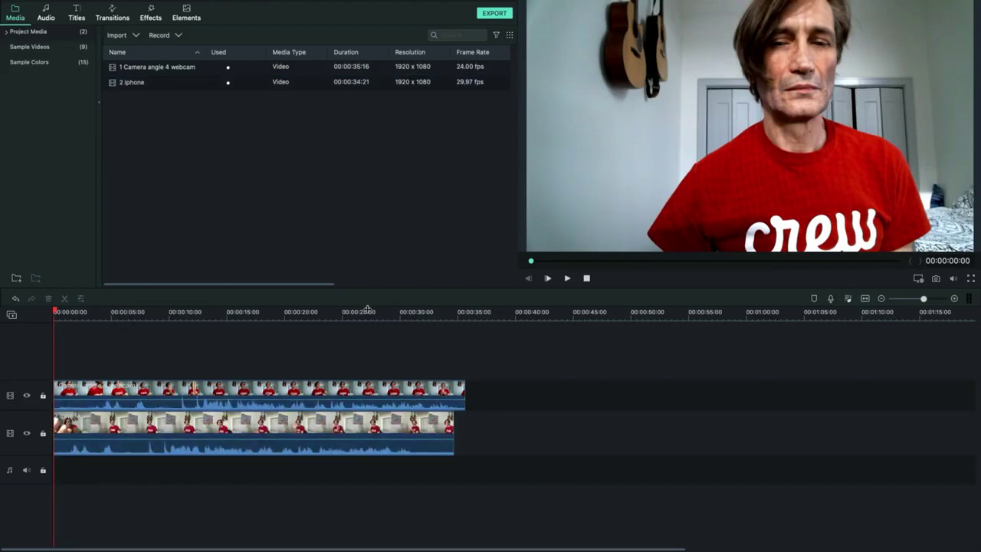
Enlarge the timeline area and set preview playback quality to Low Quality (1/8).
{"action": "left_click_drag", "start_coordinate": [370, 286], "coordinate": [409, 159]}
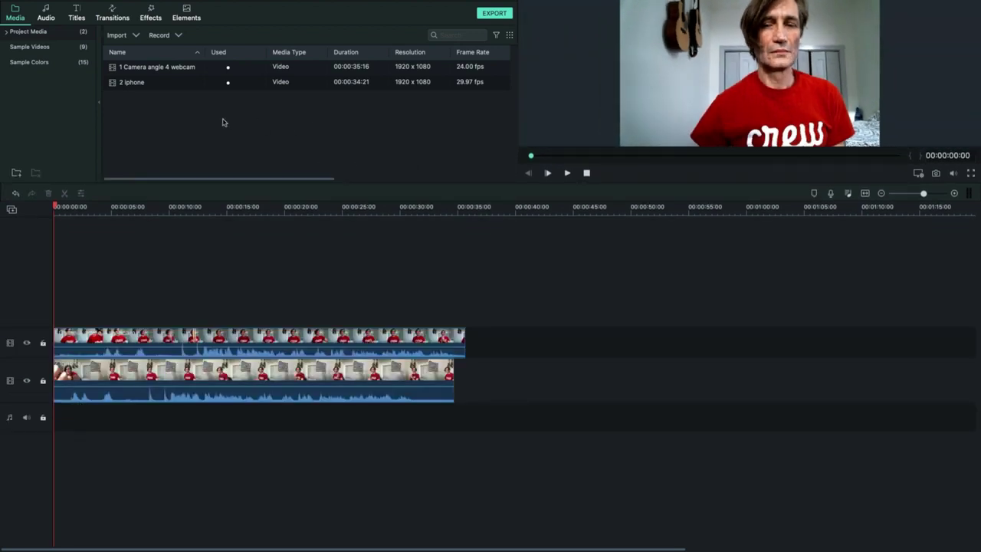
{"action": "mouse_move", "coordinate": [170, 4]}
{"action": "left_click", "coordinate": [193, 6]}
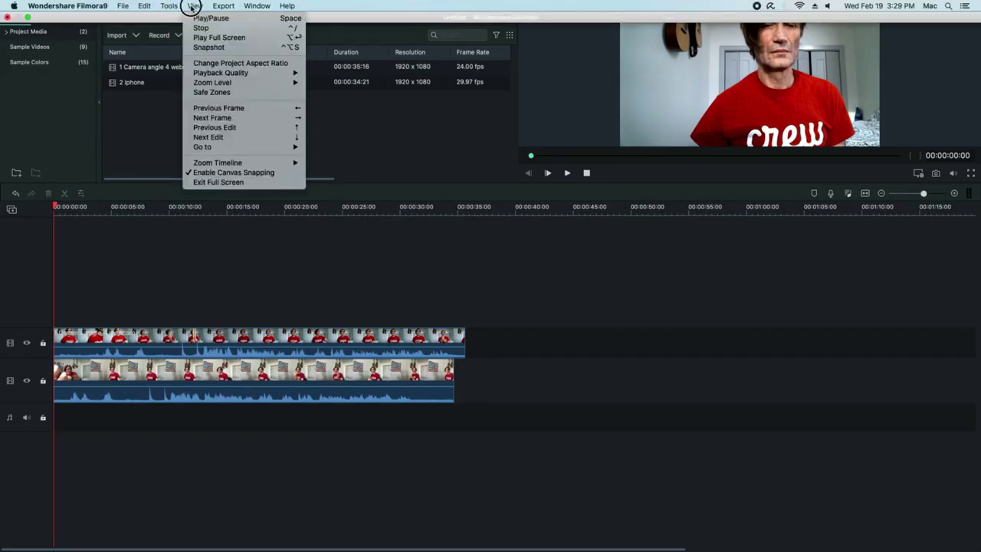
{"action": "mouse_move", "coordinate": [221, 73]}
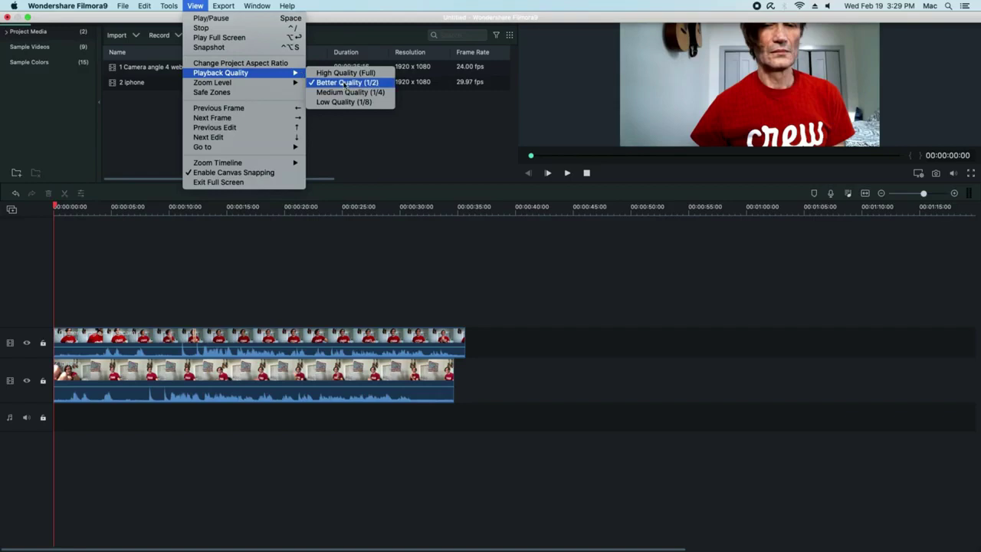
{"action": "left_click", "coordinate": [346, 103]}
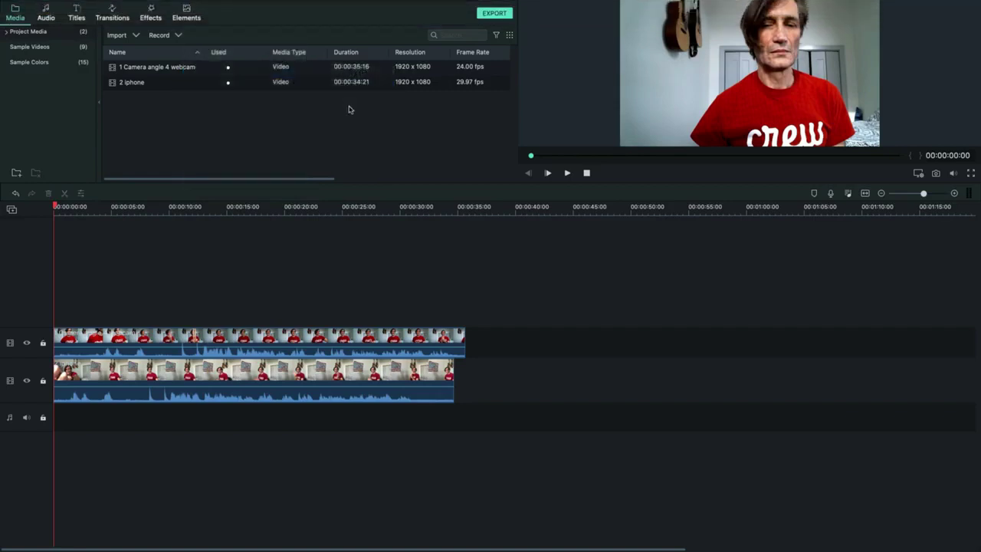
Make both the top and second video tracks taller.
{"action": "left_click", "coordinate": [135, 343]}
{"action": "left_click_drag", "start_coordinate": [42, 328], "coordinate": [50, 264]}
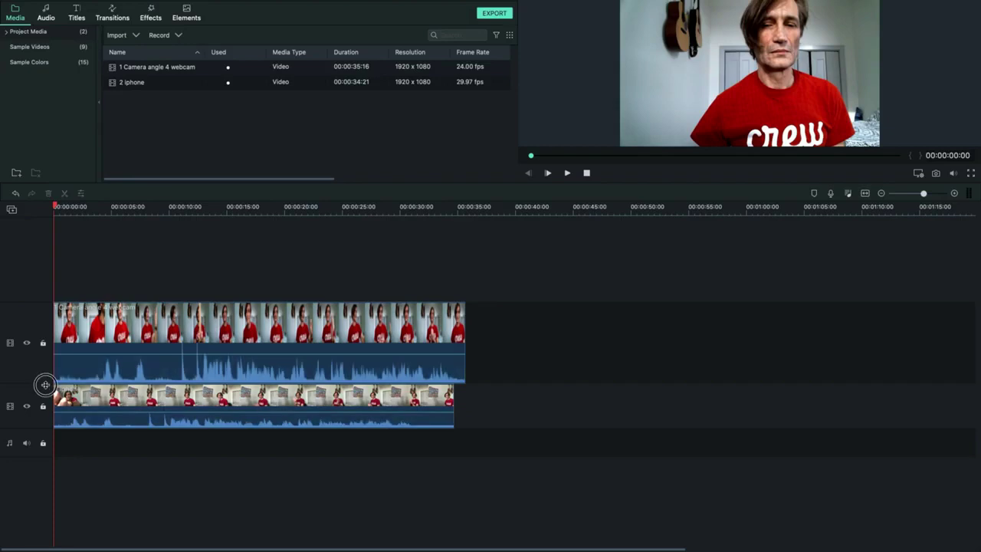
{"action": "left_click_drag", "start_coordinate": [45, 385], "coordinate": [49, 339]}
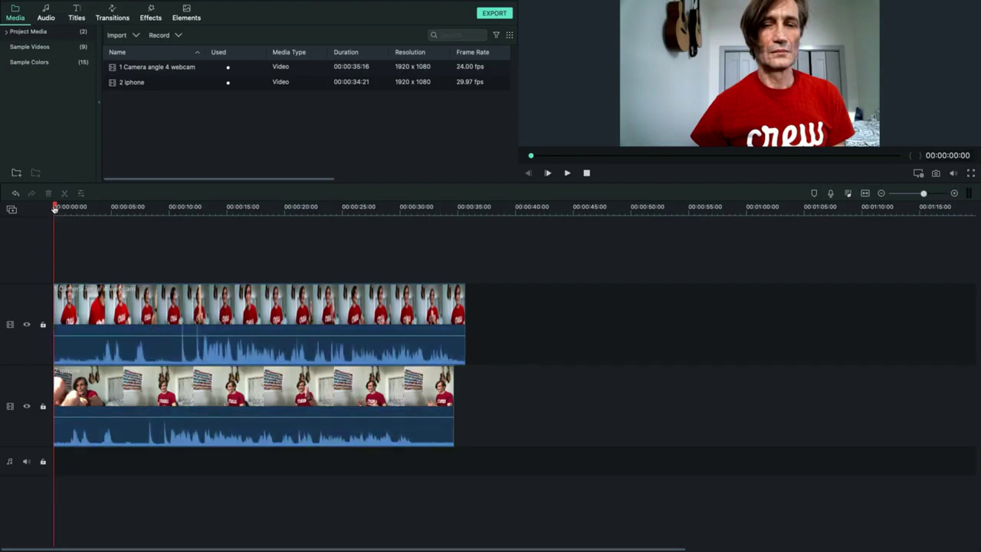
Shift the webcam and iPhone clips right to start around 00:00:08, stacked together.
{"action": "left_click_drag", "start_coordinate": [172, 305], "coordinate": [268, 309]}
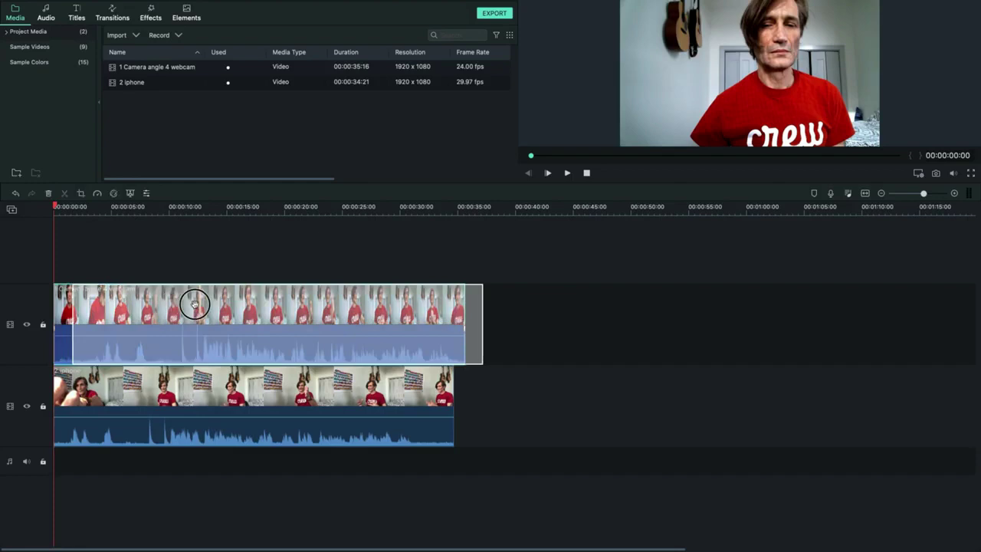
{"action": "left_click_drag", "start_coordinate": [257, 387], "coordinate": [352, 387]}
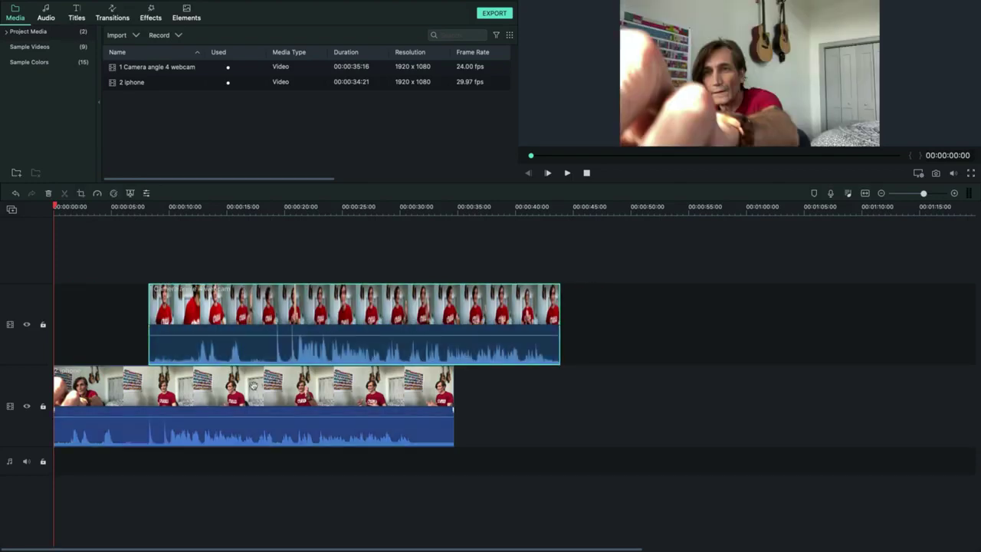
{"action": "left_click_drag", "start_coordinate": [335, 327], "coordinate": [366, 308]}
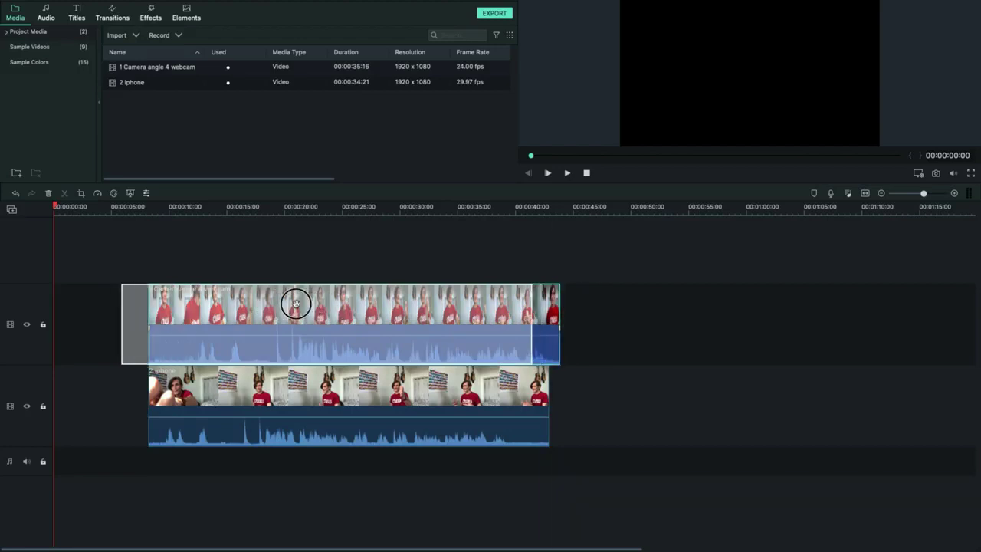
{"action": "left_click_drag", "start_coordinate": [366, 308], "coordinate": [325, 300]}
{"action": "left_click", "coordinate": [321, 383]}
{"action": "left_click_drag", "start_coordinate": [320, 383], "coordinate": [355, 383]}
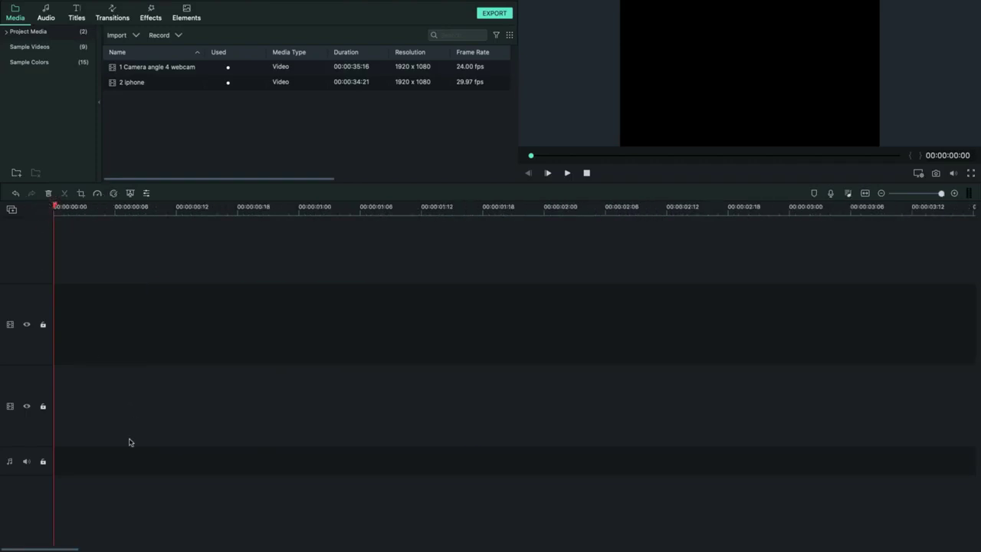
Zoom the timeline to show both clips and move the playhead to the stick clap at 00:00:19:07.
{"action": "left_click_drag", "start_coordinate": [68, 549], "coordinate": [6, 546]}
{"action": "left_click", "coordinate": [913, 194]}
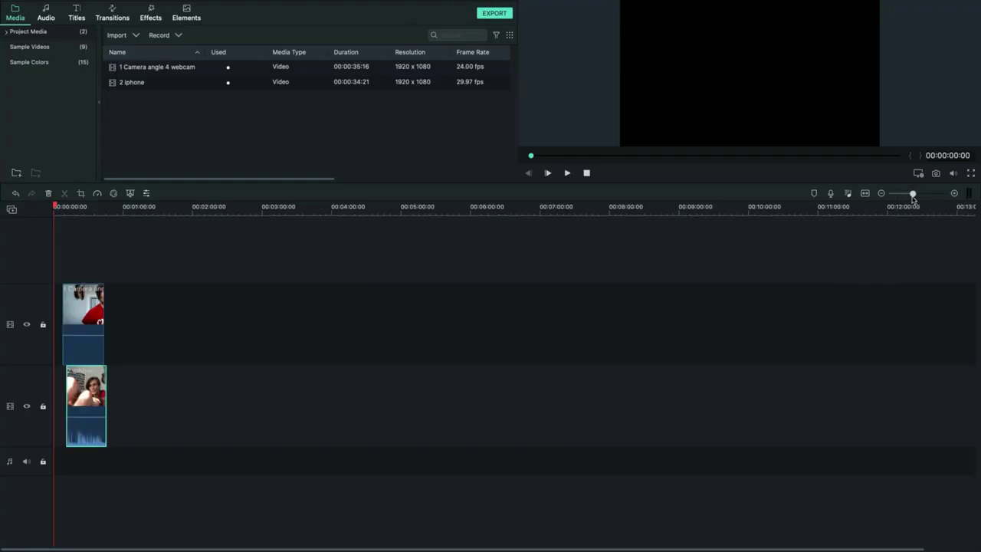
{"action": "left_click_drag", "start_coordinate": [915, 195], "coordinate": [925, 193]}
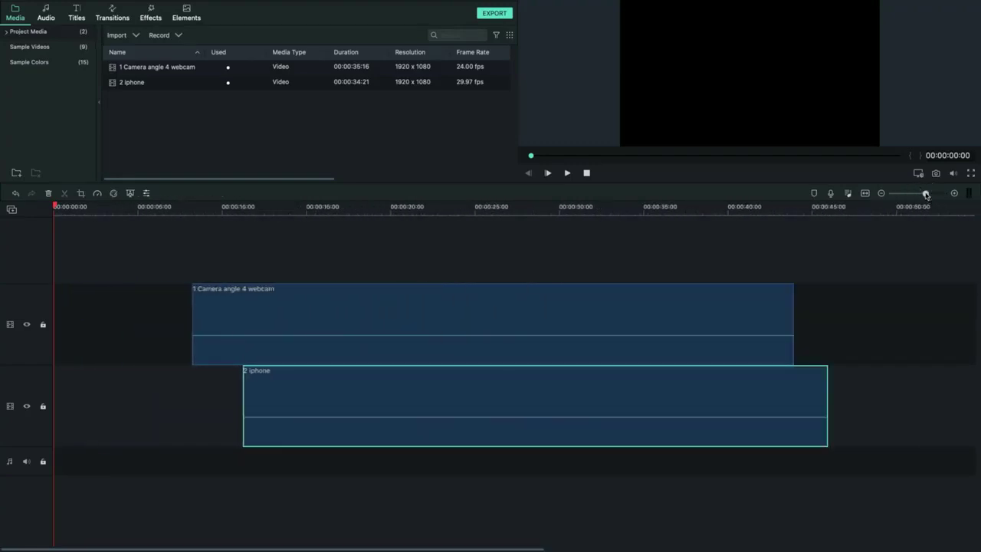
{"action": "left_click", "coordinate": [373, 207]}
{"action": "left_click_drag", "start_coordinate": [376, 208], "coordinate": [378, 207]}
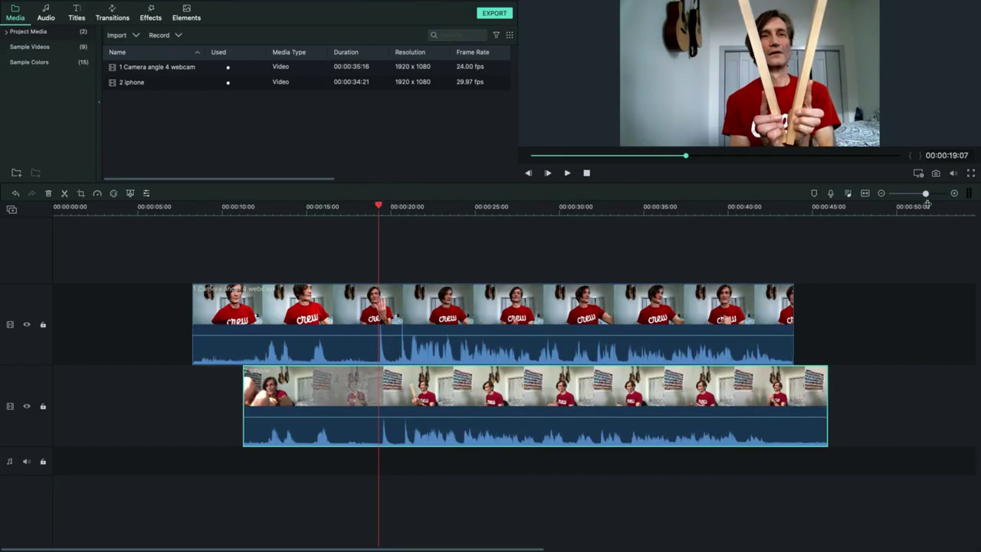
Zoom in and nudge the clips until the clap spikes align, then park the playhead at 00:00:19:08.
{"action": "left_click_drag", "start_coordinate": [925, 194], "coordinate": [977, 199]}
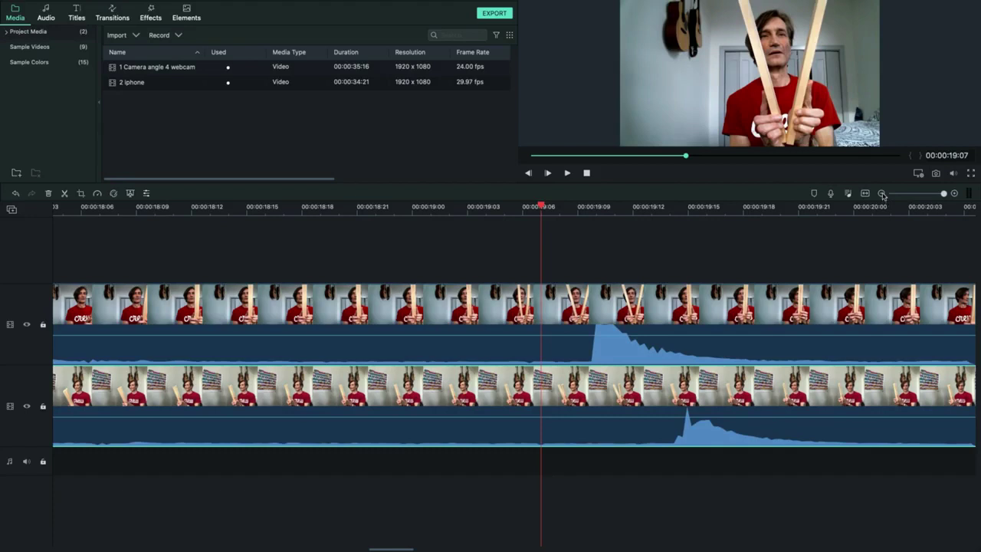
{"action": "left_click", "coordinate": [882, 194]}
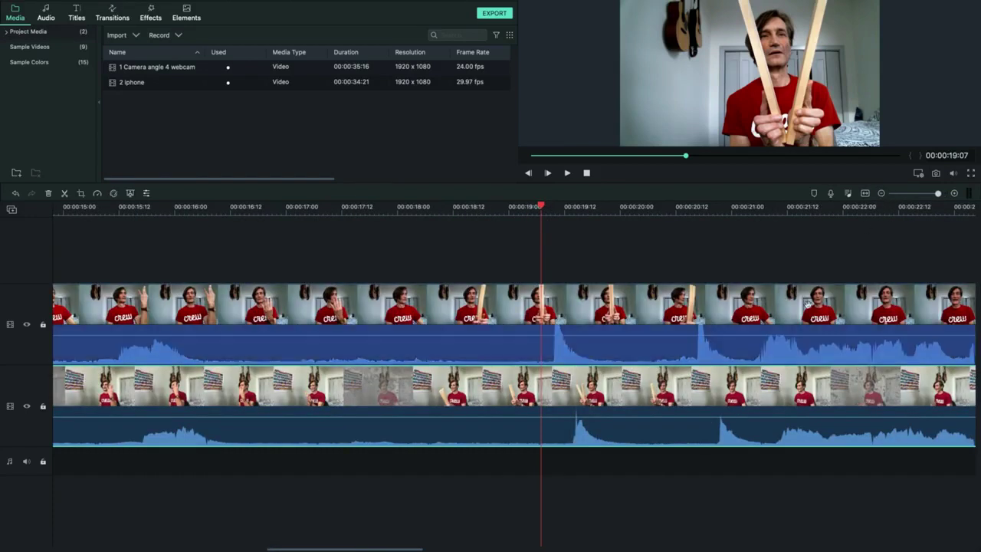
{"action": "left_click", "coordinate": [663, 421]}
{"action": "left_click", "coordinate": [601, 341]}
{"action": "left_click_drag", "start_coordinate": [617, 307], "coordinate": [609, 310]}
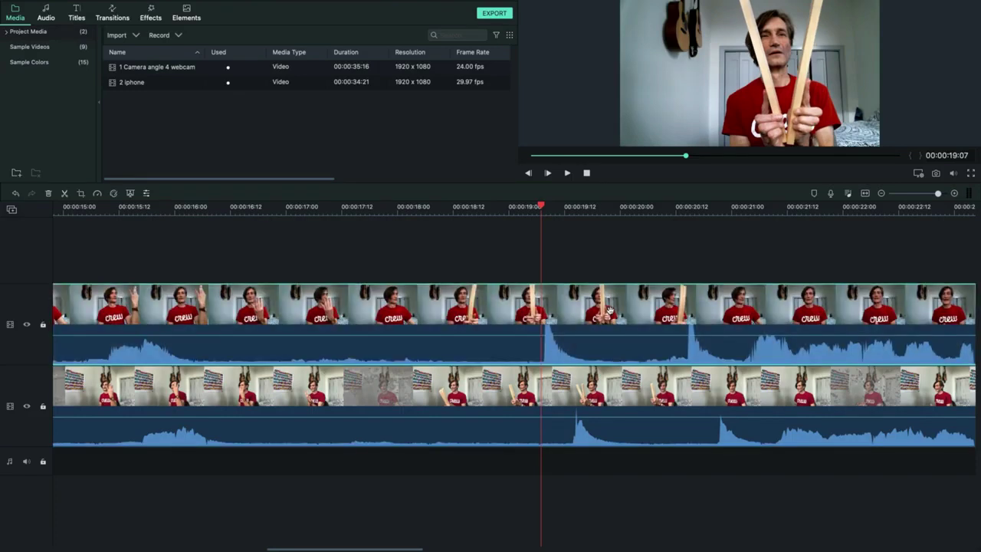
{"action": "left_click", "coordinate": [636, 420]}
{"action": "left_click_drag", "start_coordinate": [640, 396], "coordinate": [629, 389]}
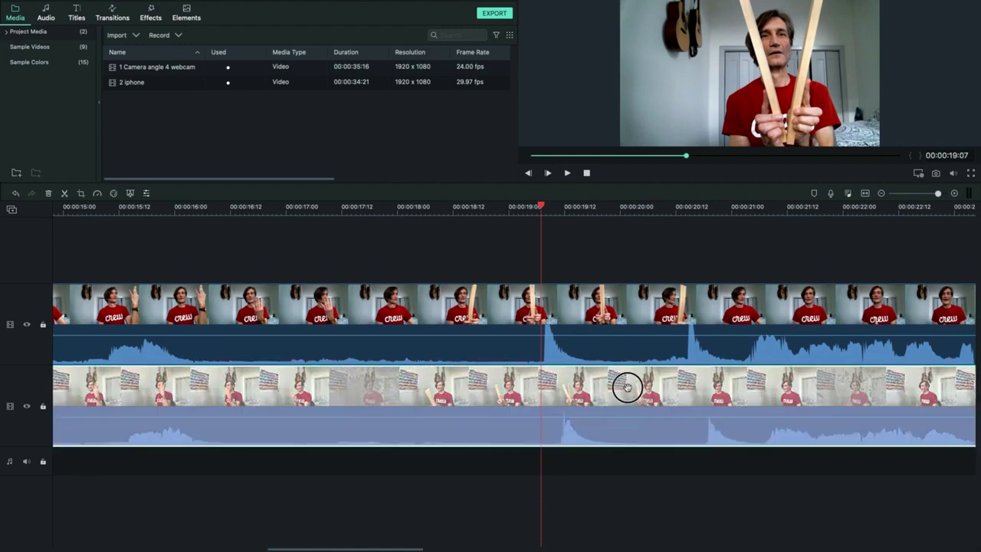
{"action": "left_click_drag", "start_coordinate": [628, 389], "coordinate": [617, 389]}
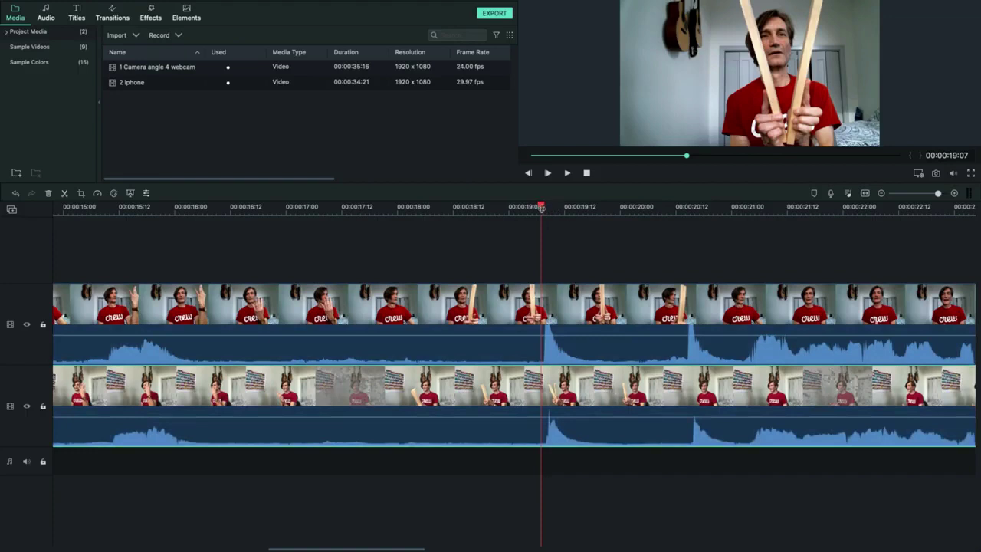
{"action": "left_click_drag", "start_coordinate": [542, 208], "coordinate": [546, 207]}
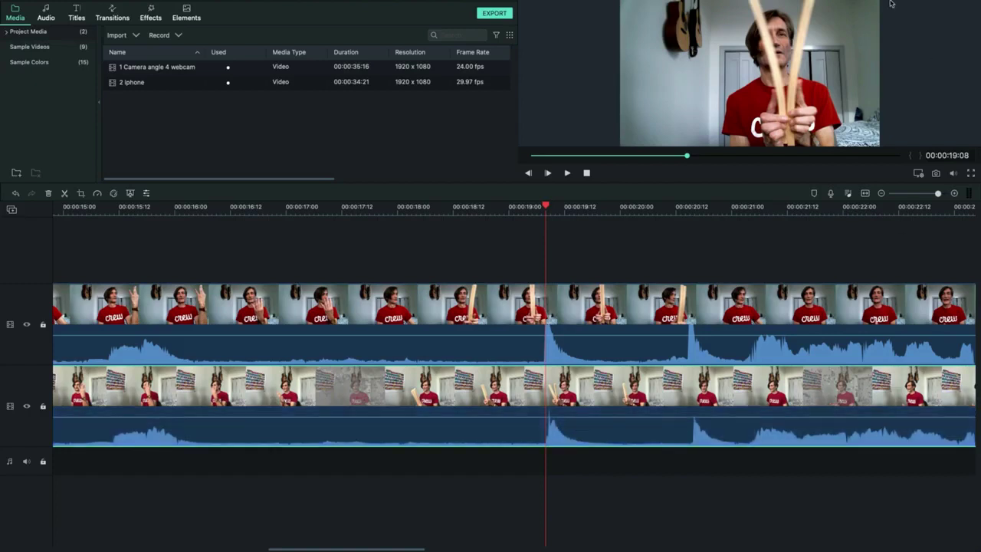
{"action": "mouse_move", "coordinate": [892, 4]}
{"action": "left_click", "coordinate": [828, 6]}
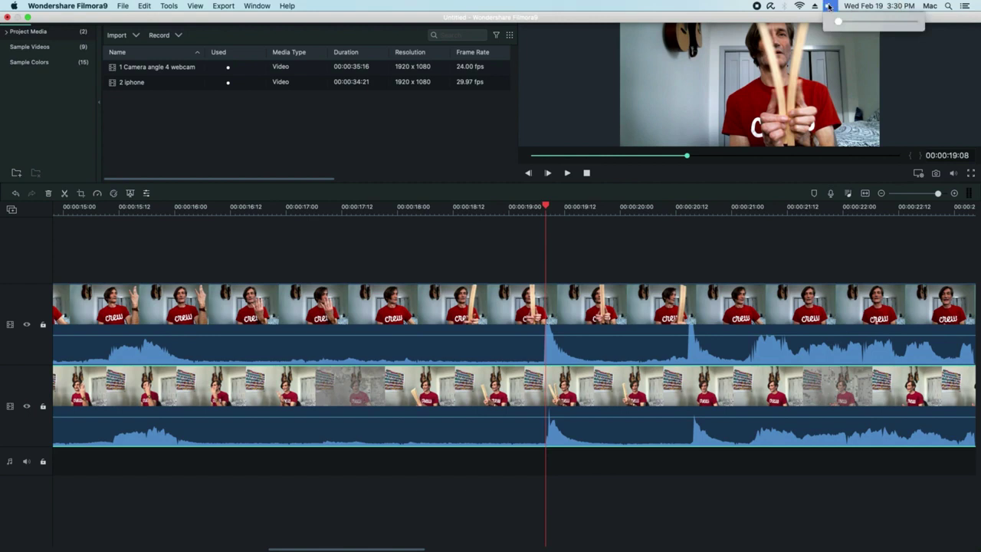
{"action": "left_click", "coordinate": [884, 23]}
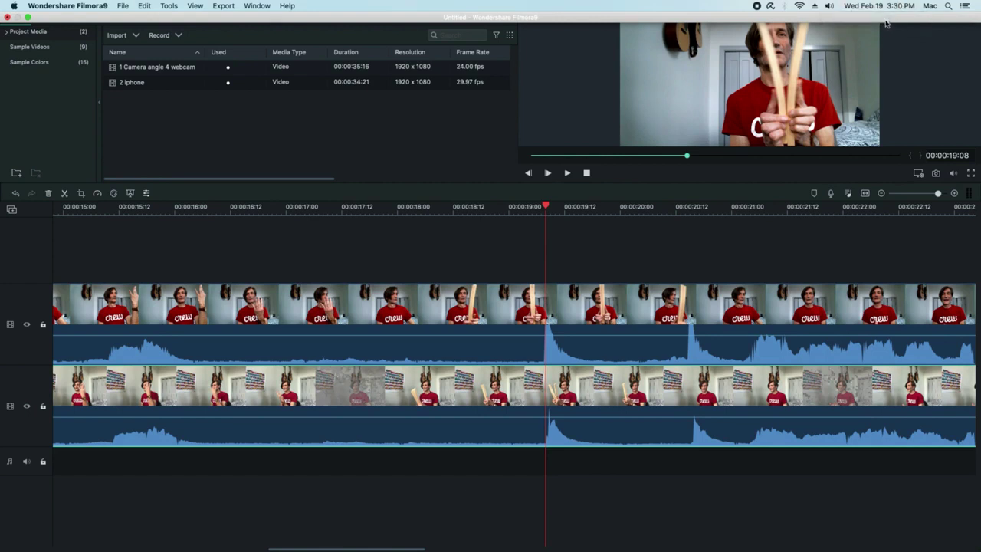
{"action": "left_click", "coordinate": [830, 6]}
{"action": "left_click", "coordinate": [892, 23]}
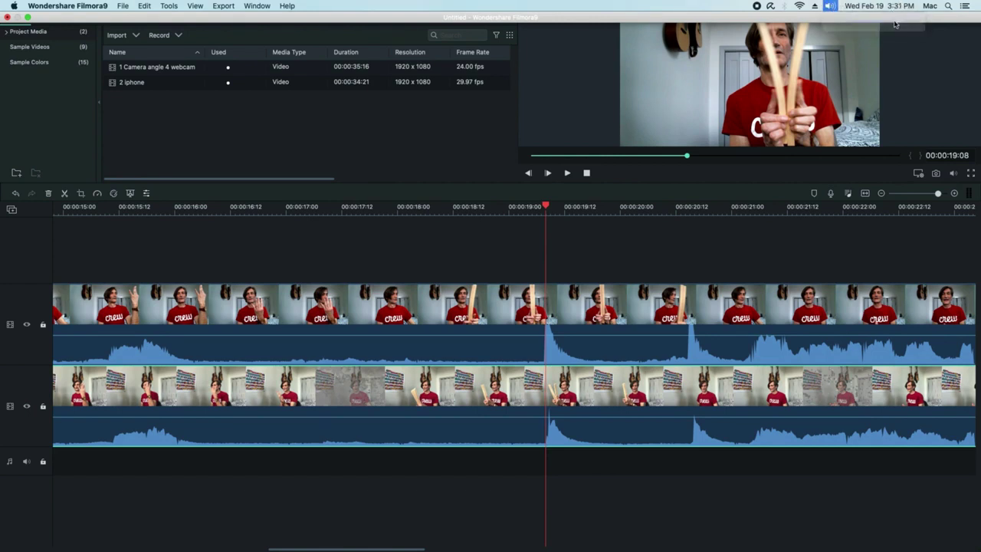
{"action": "left_click", "coordinate": [569, 173]}
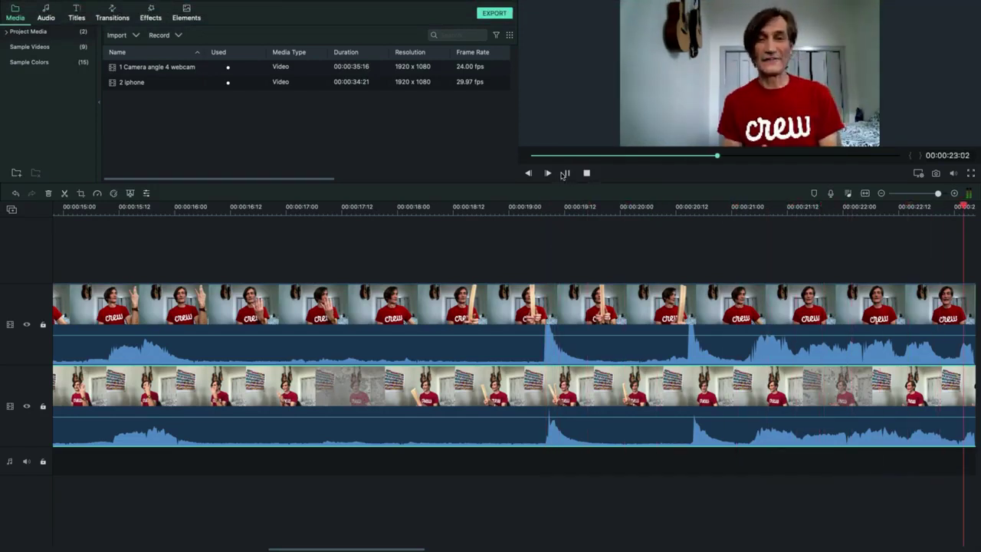
{"action": "left_click", "coordinate": [565, 174]}
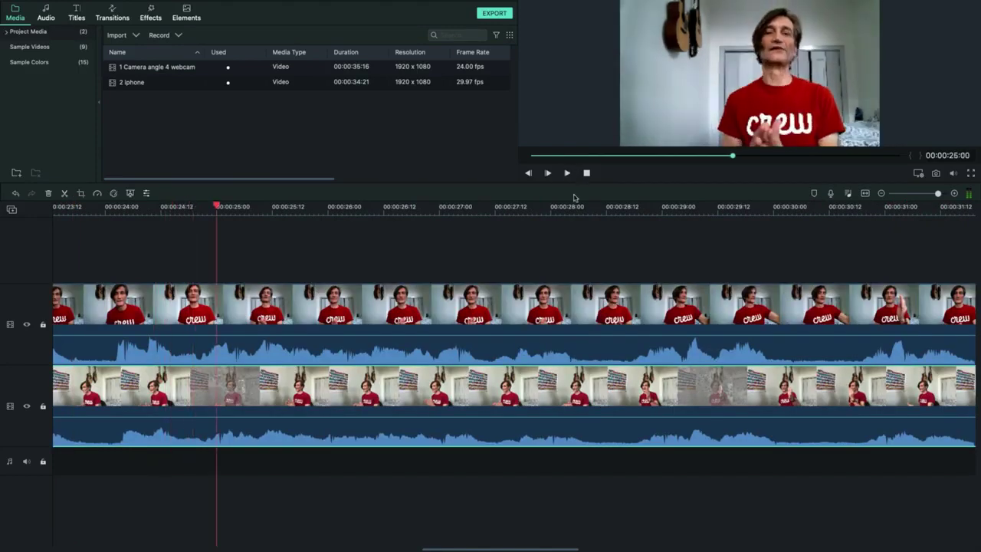
{"action": "left_click", "coordinate": [413, 315]}
{"action": "left_click", "coordinate": [359, 372]}
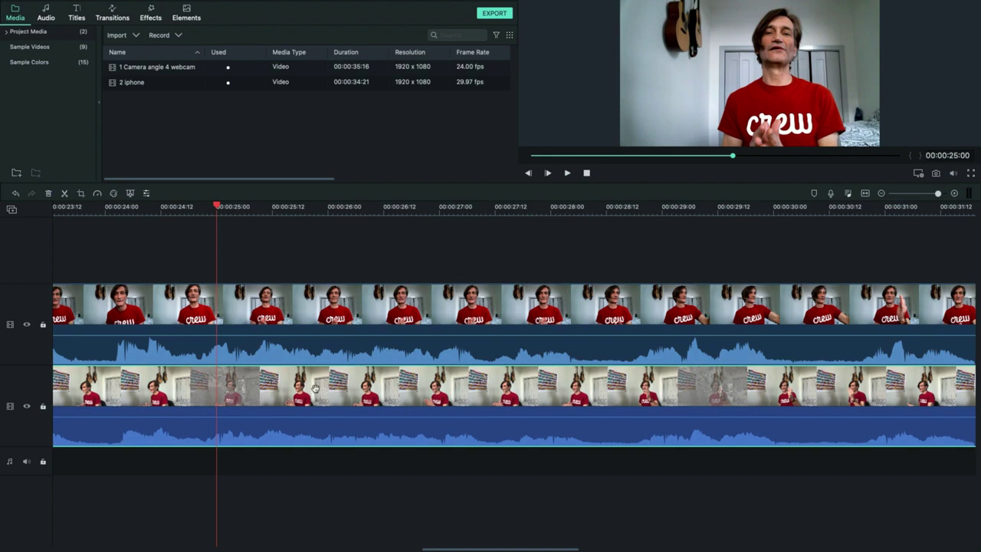
{"action": "left_click_drag", "start_coordinate": [313, 388], "coordinate": [355, 390]}
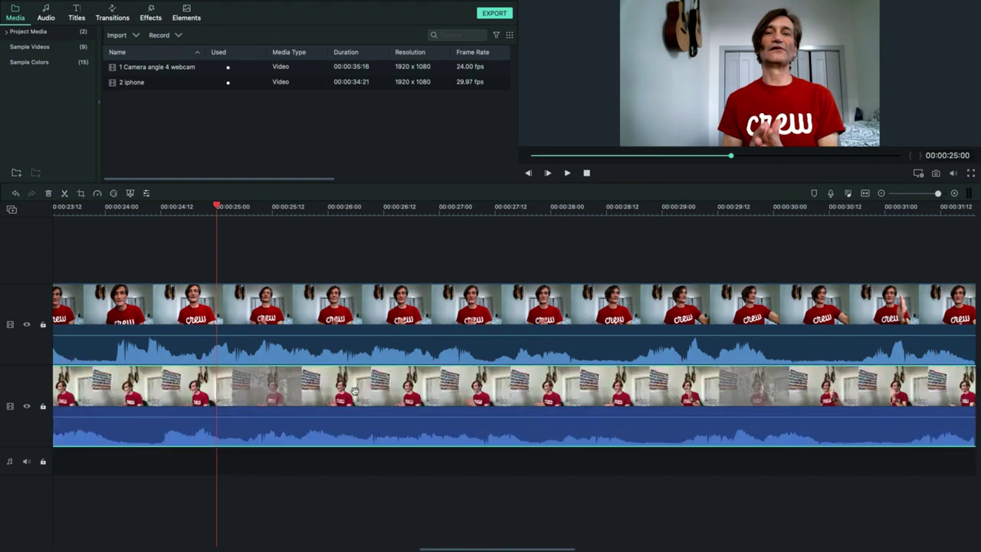
{"action": "left_click", "coordinate": [552, 222]}
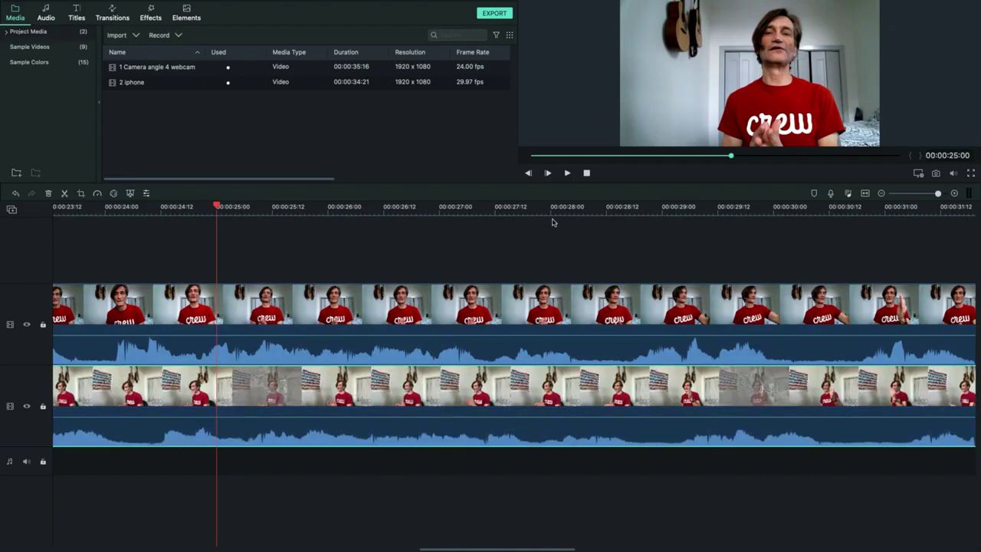
{"action": "left_click", "coordinate": [568, 173]}
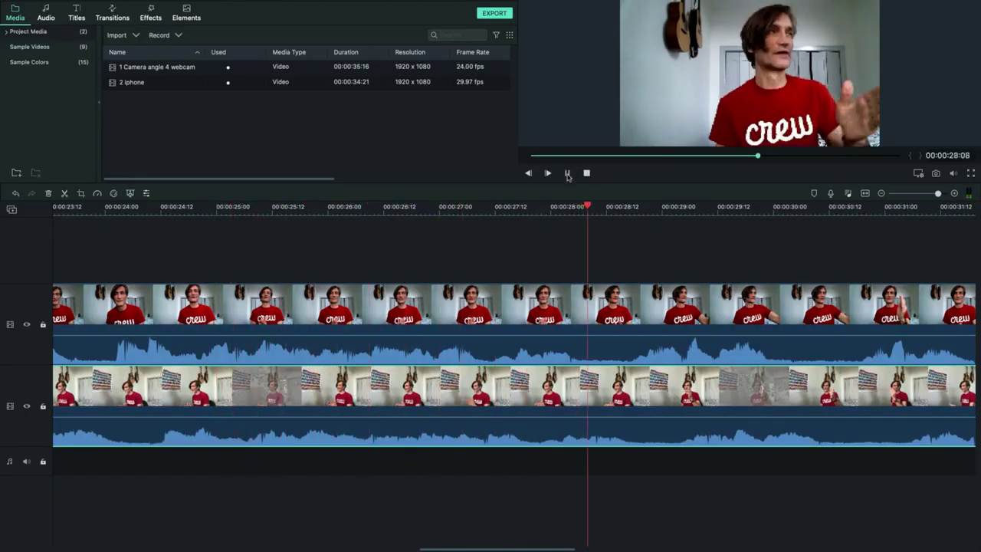
{"action": "left_click", "coordinate": [568, 173]}
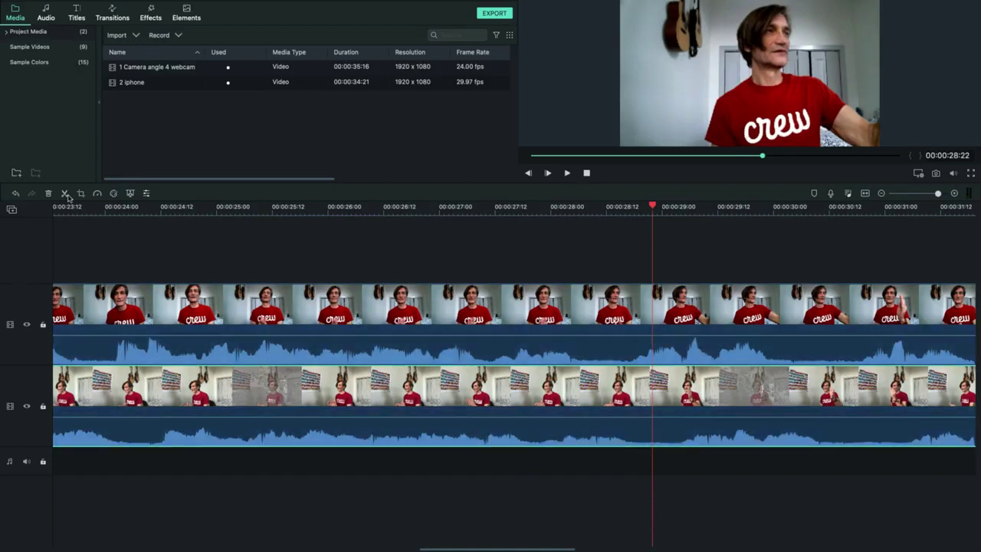
{"action": "left_click", "coordinate": [16, 194]}
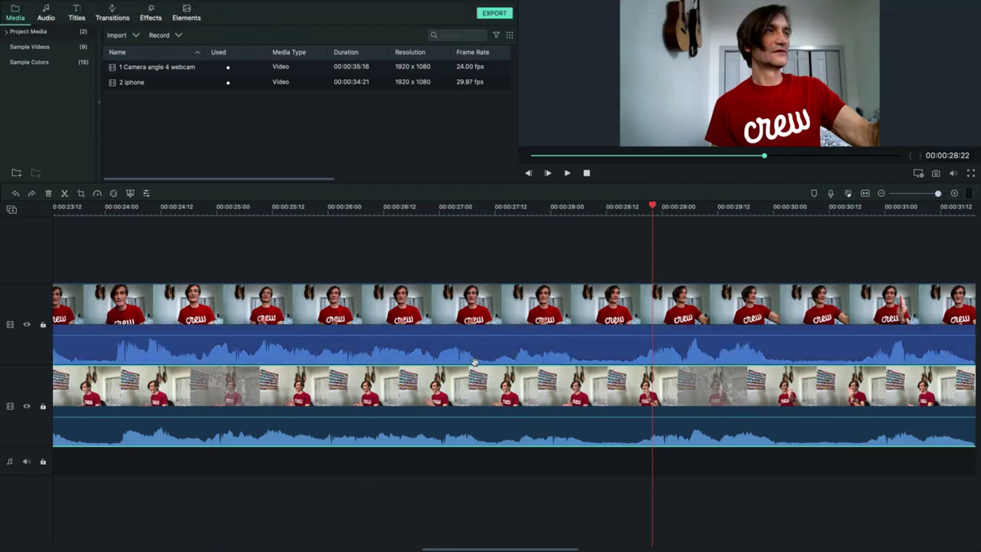
Put the playhead at 00:00:11:21 and select both the webcam and iPhone clips.
{"action": "mouse_move", "coordinate": [506, 550]}
{"action": "left_mouse_down"}
{"action": "mouse_move", "coordinate": [208, 548]}
{"action": "mouse_move", "coordinate": [219, 547]}
{"action": "left_mouse_up"}
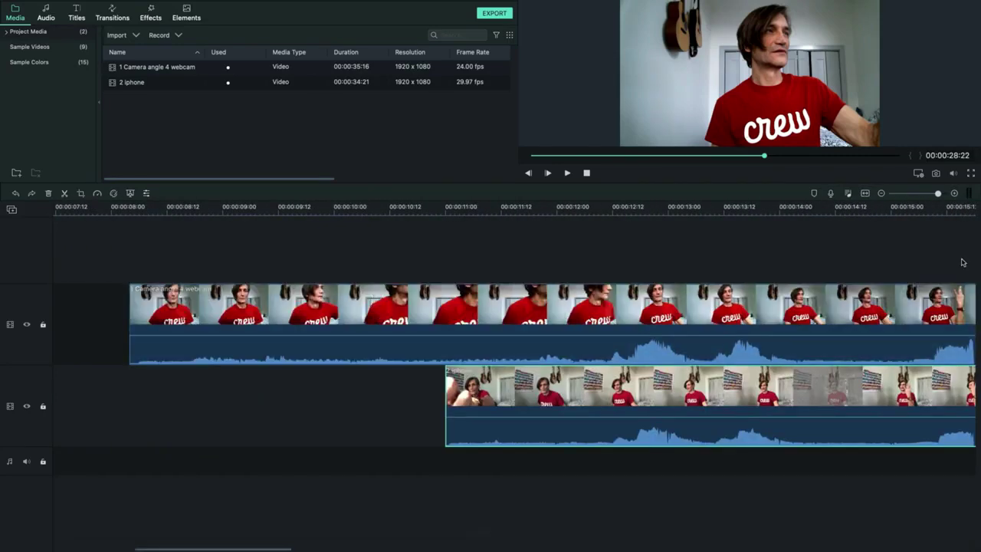
{"action": "left_click_drag", "start_coordinate": [938, 194], "coordinate": [931, 195]}
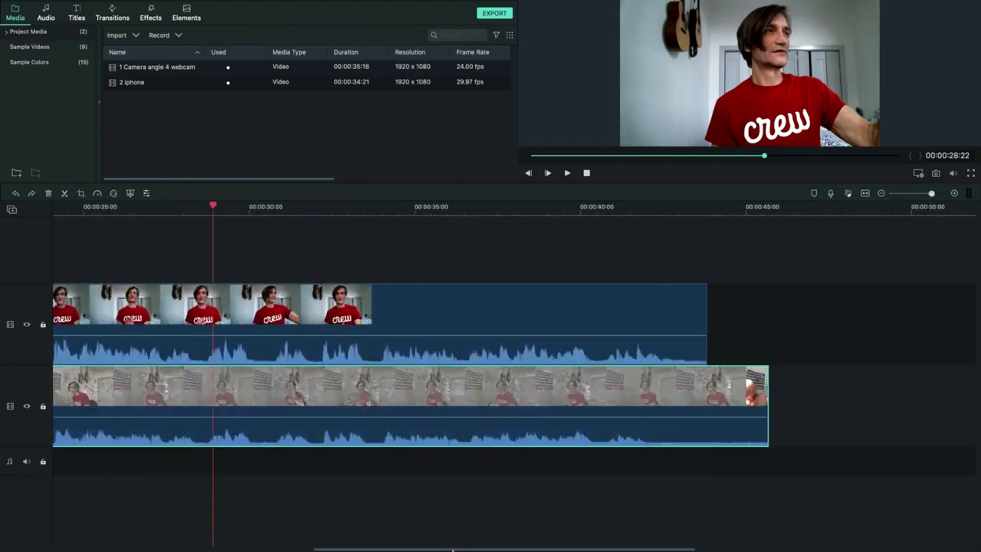
{"action": "left_click_drag", "start_coordinate": [452, 549], "coordinate": [193, 548]}
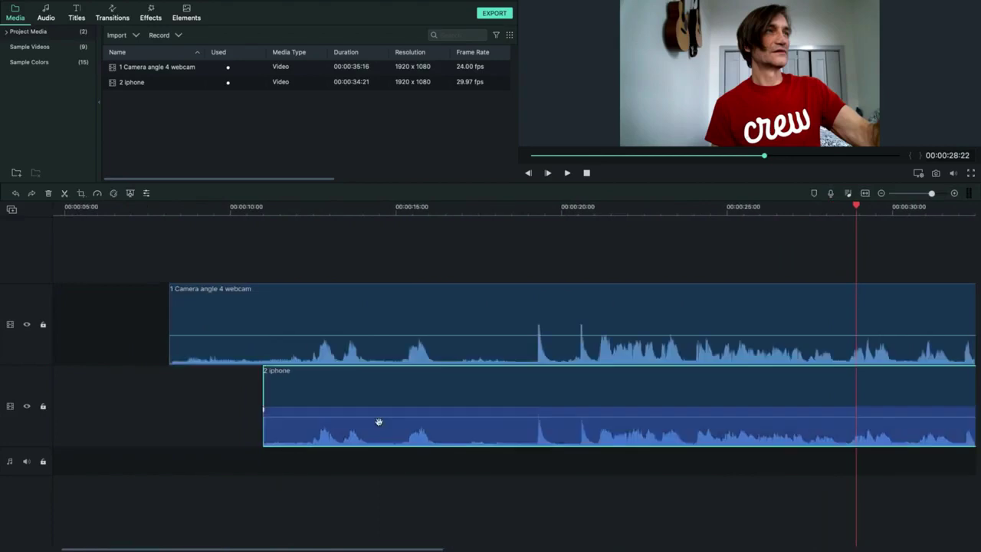
{"action": "left_click", "coordinate": [293, 206]}
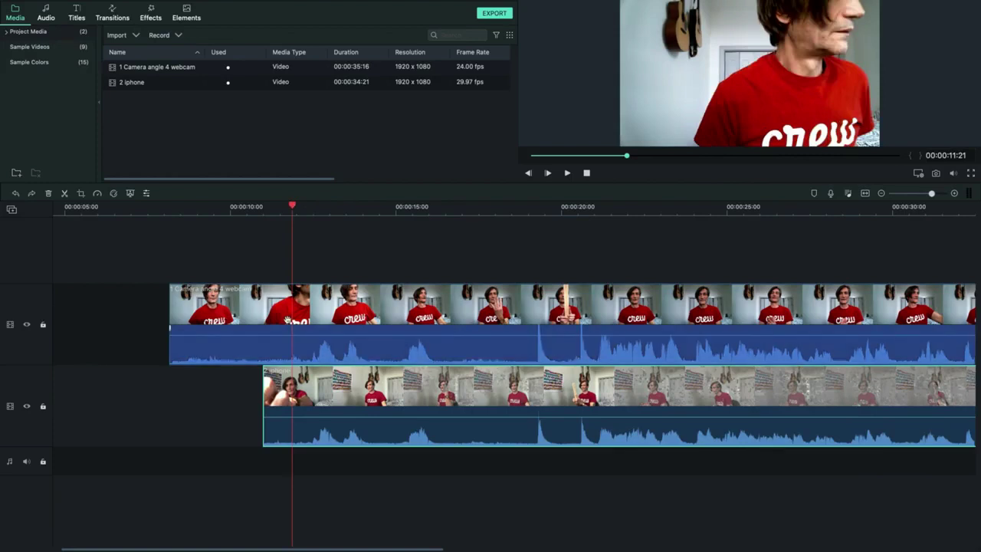
{"action": "left_click", "coordinate": [326, 308]}
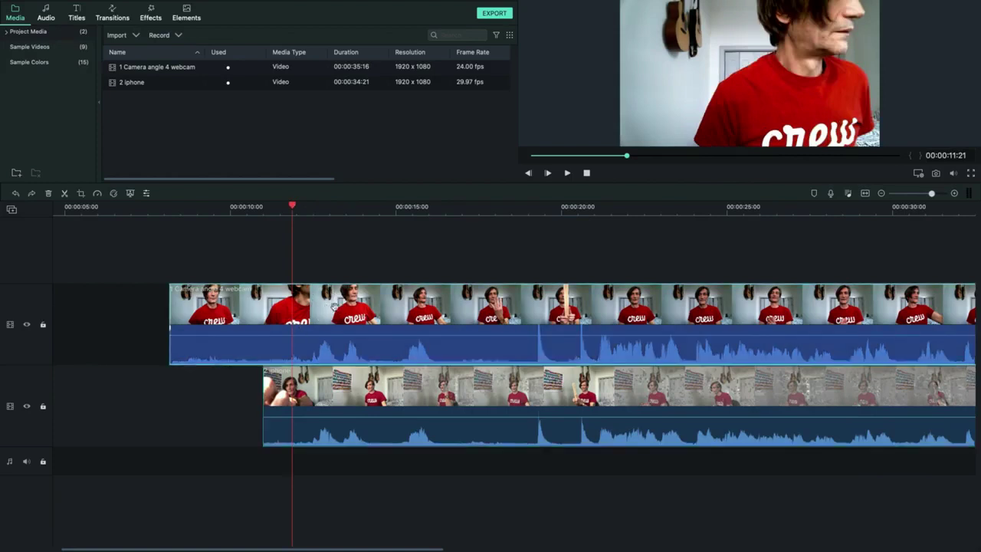
{"action": "left_click", "coordinate": [343, 400], "text": "ctrl"}
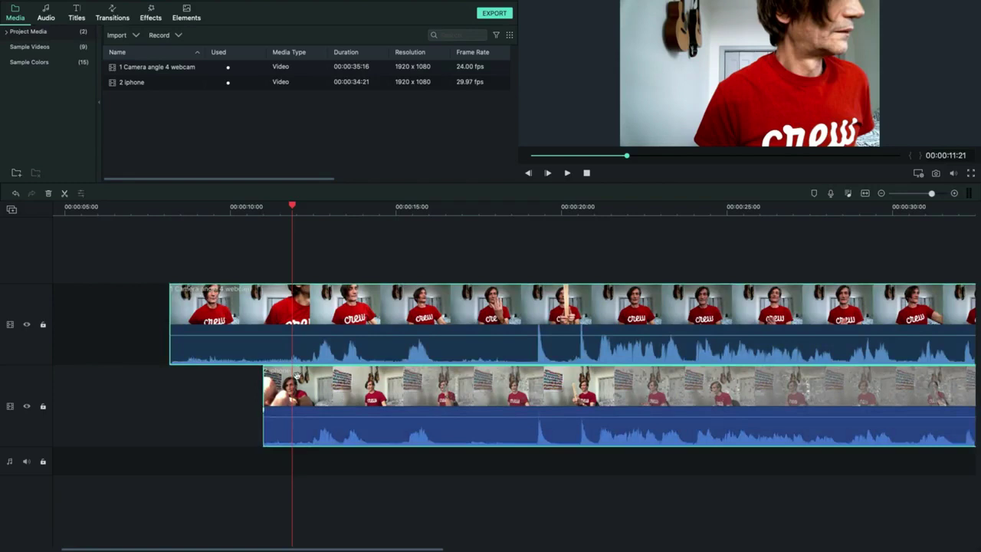
Split both clips at 00:00:11:21 and delete the webcam and iPhone lead-ins.
{"action": "left_click", "coordinate": [65, 196]}
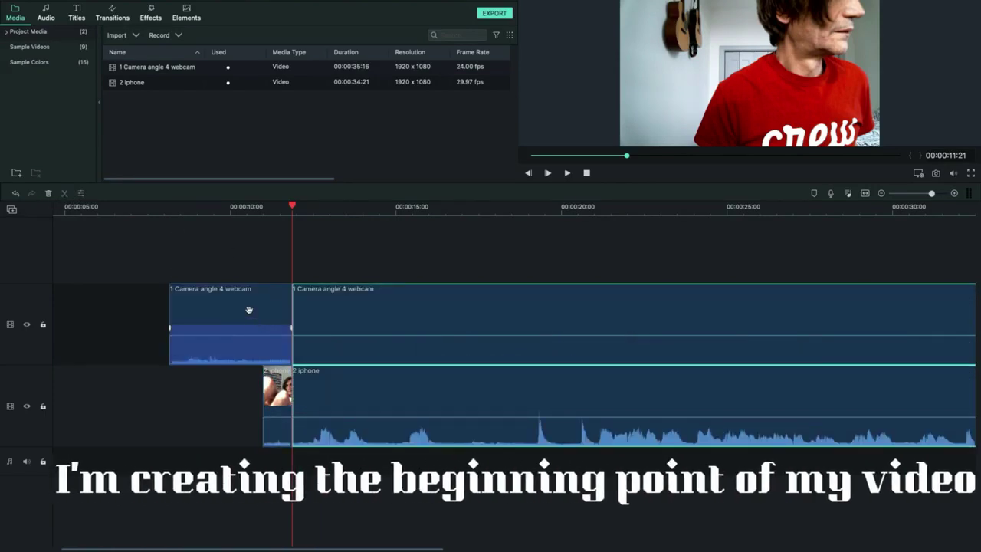
{"action": "left_click", "coordinate": [249, 310]}
{"action": "key", "text": "Delete"}
{"action": "left_click", "coordinate": [288, 391]}
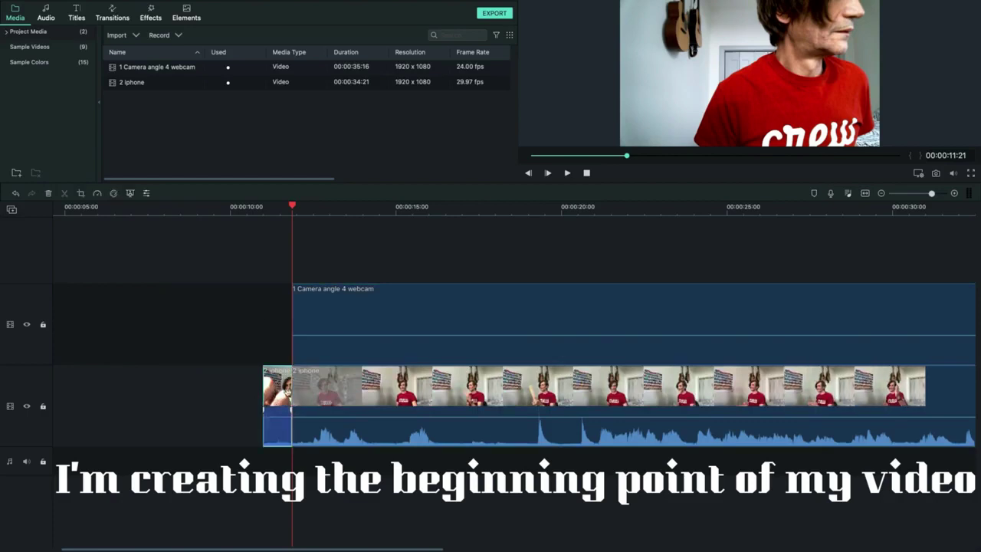
{"action": "key", "text": "Delete"}
Move both trimmed clips together to the start of the timeline.
{"action": "left_click", "coordinate": [360, 310]}
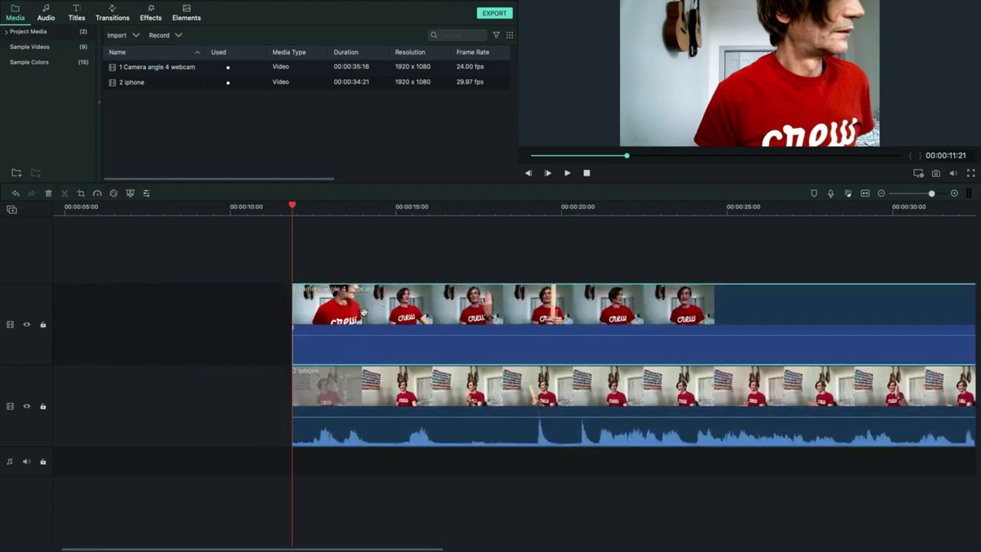
{"action": "left_click", "coordinate": [370, 404]}
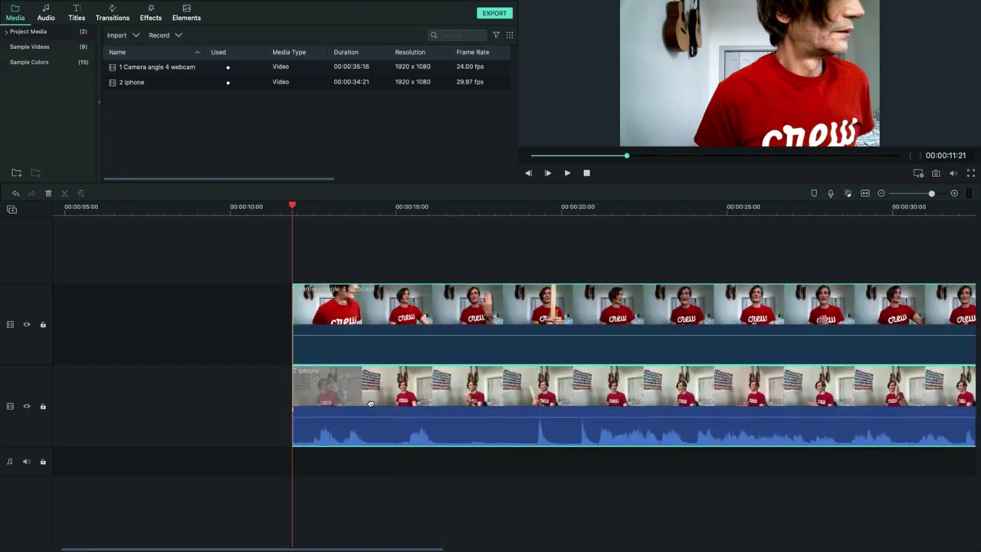
{"action": "left_click_drag", "start_coordinate": [335, 313], "coordinate": [12, 300]}
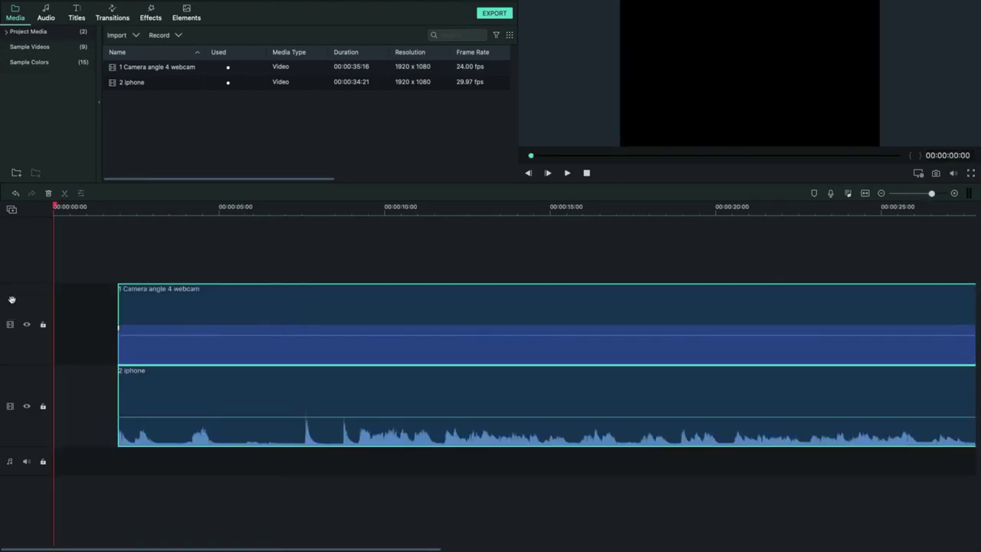
{"action": "left_click_drag", "start_coordinate": [241, 312], "coordinate": [133, 311]}
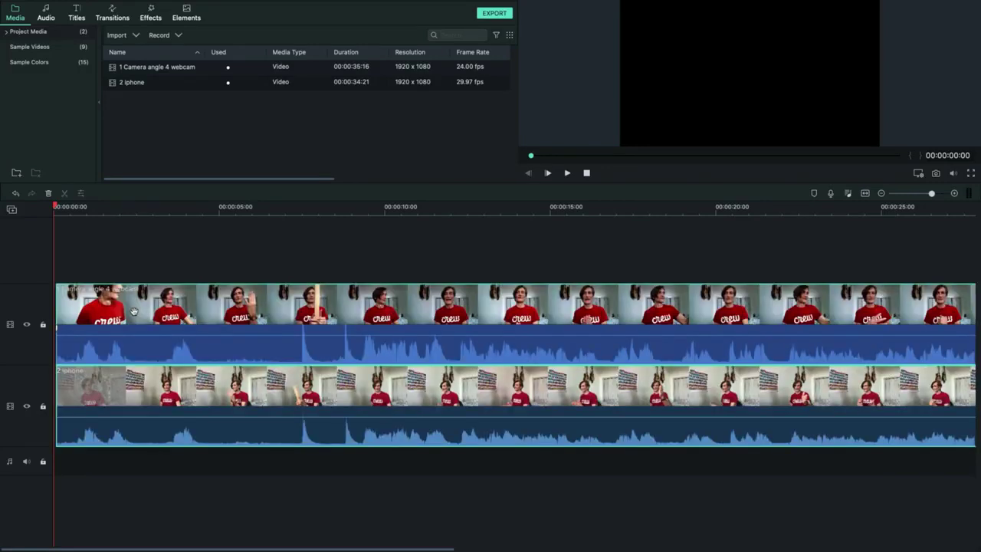
{"action": "left_click", "coordinate": [433, 376]}
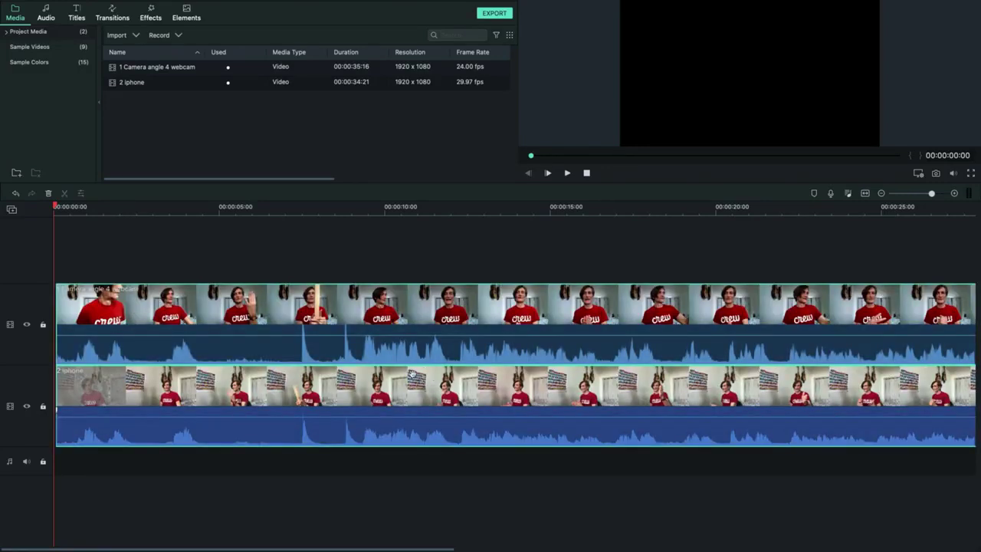
Mute the iPhone clip's audio via its right-click menu.
{"action": "left_click", "coordinate": [412, 355]}
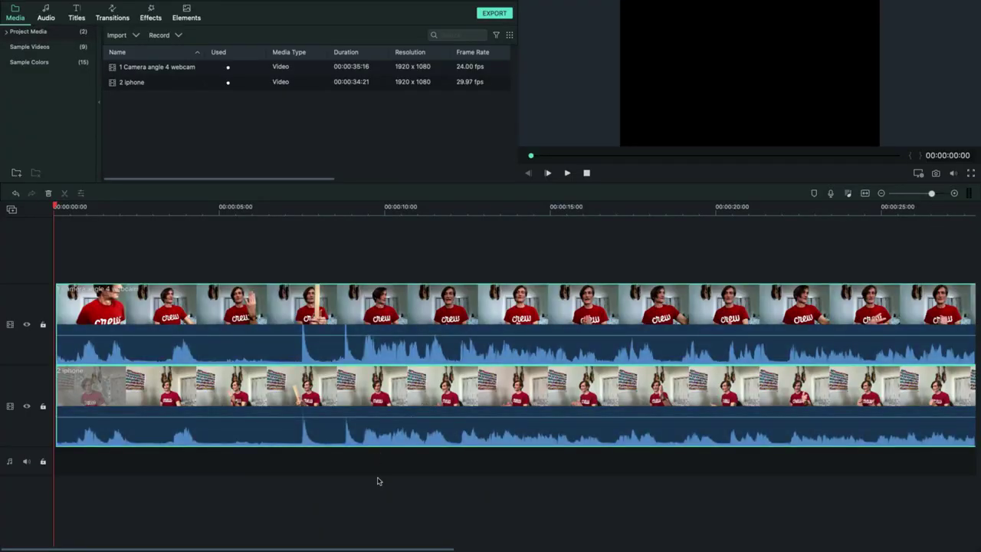
{"action": "left_click", "coordinate": [390, 388]}
{"action": "right_click", "coordinate": [391, 388]}
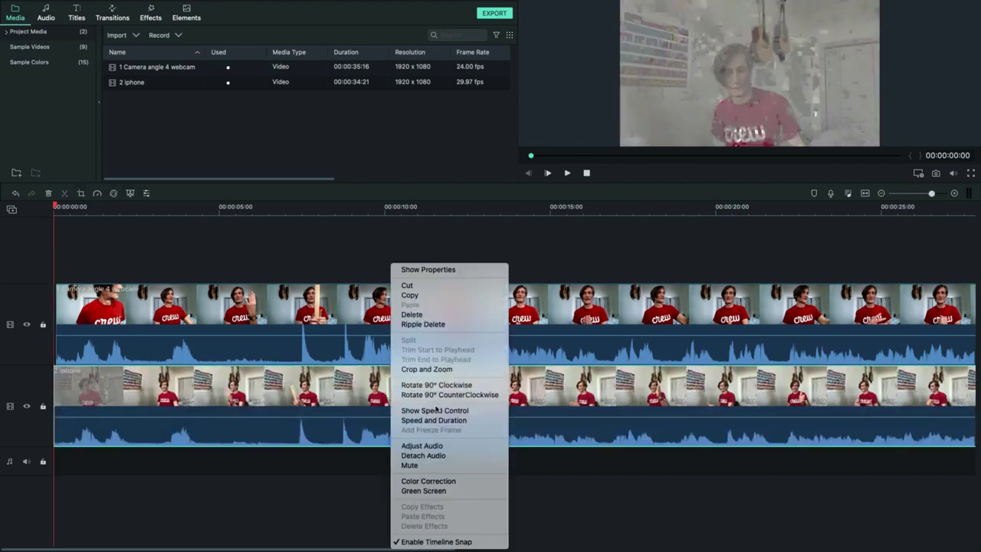
{"action": "left_click", "coordinate": [465, 464]}
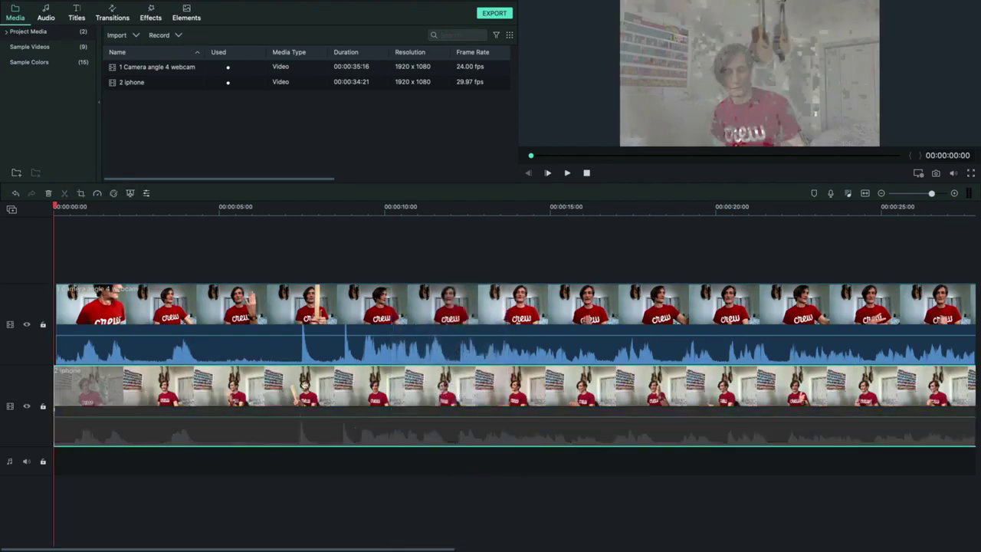
{"action": "left_click", "coordinate": [368, 324]}
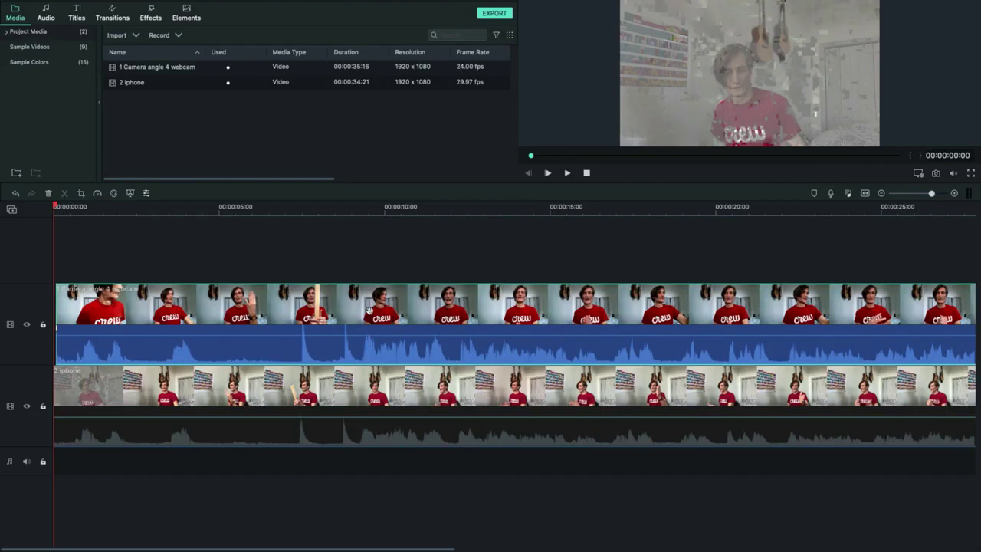
{"action": "left_click_drag", "start_coordinate": [368, 310], "coordinate": [298, 309]}
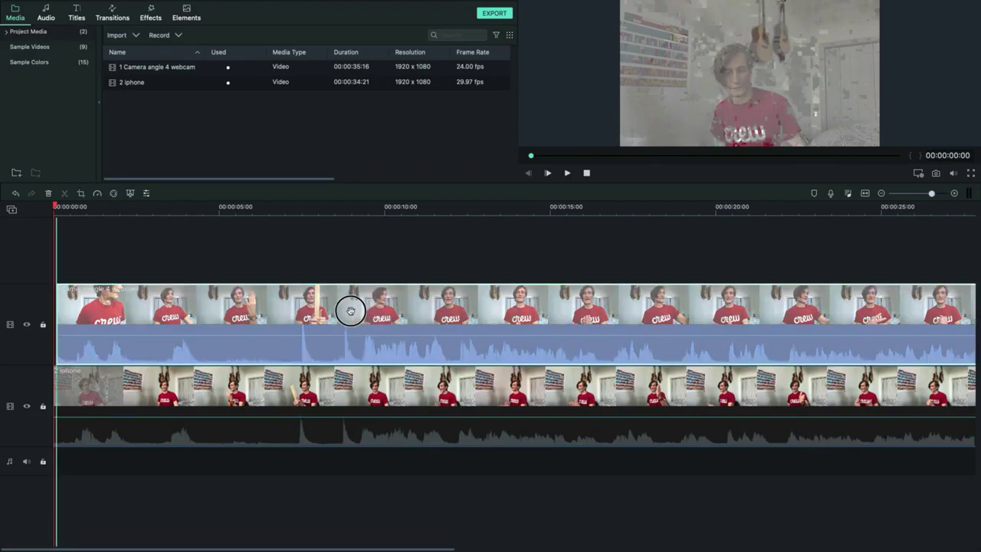
{"action": "left_click", "coordinate": [337, 388]}
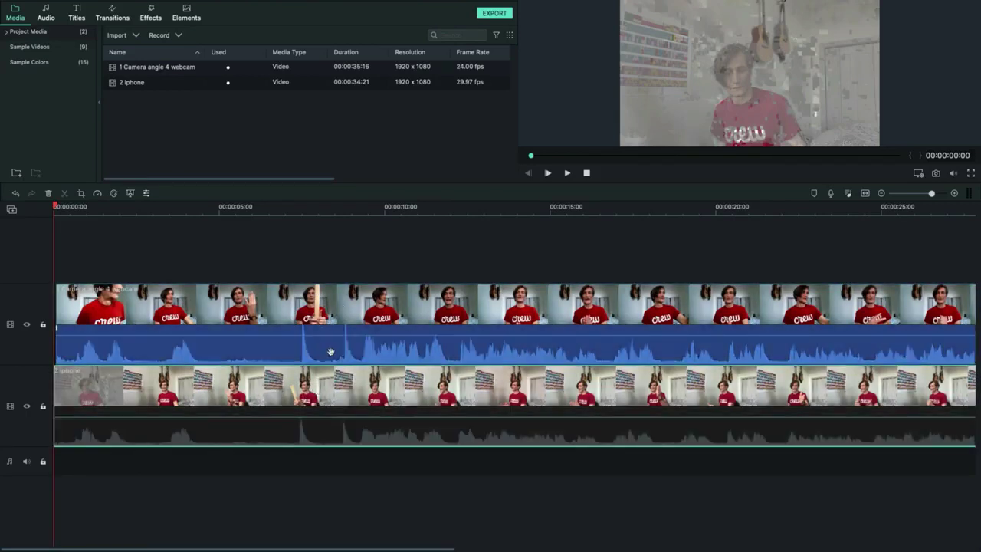
Detach the webcam clip's audio onto its own audio track via Detach Audio.
{"action": "left_click", "coordinate": [413, 319]}
{"action": "right_click", "coordinate": [387, 306]}
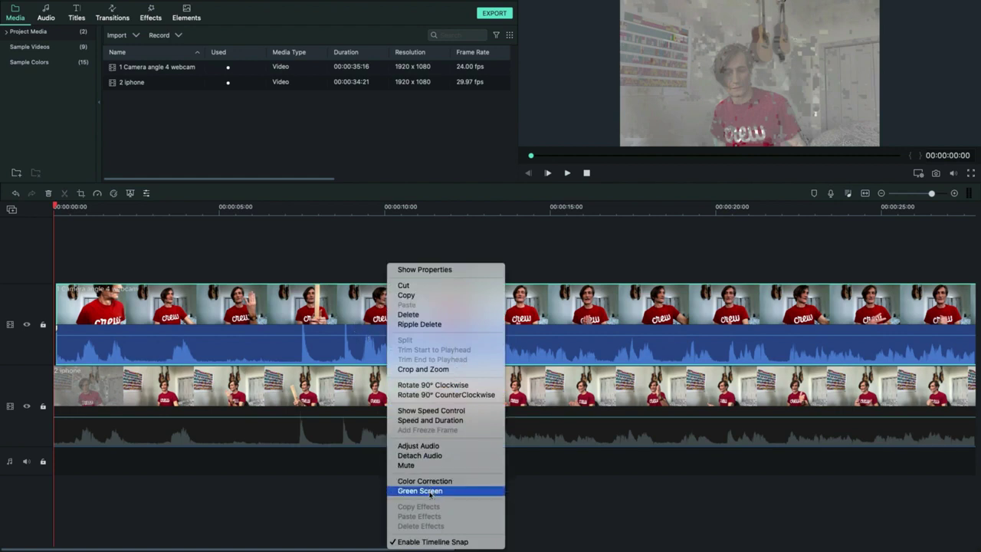
{"action": "left_click", "coordinate": [421, 455]}
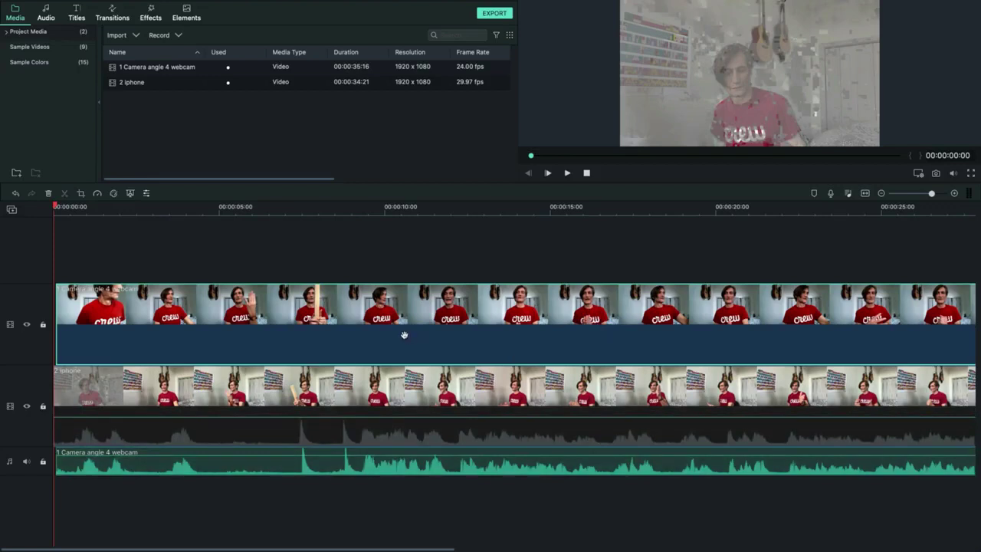
{"action": "left_click", "coordinate": [463, 207]}
{"action": "left_click", "coordinate": [520, 208]}
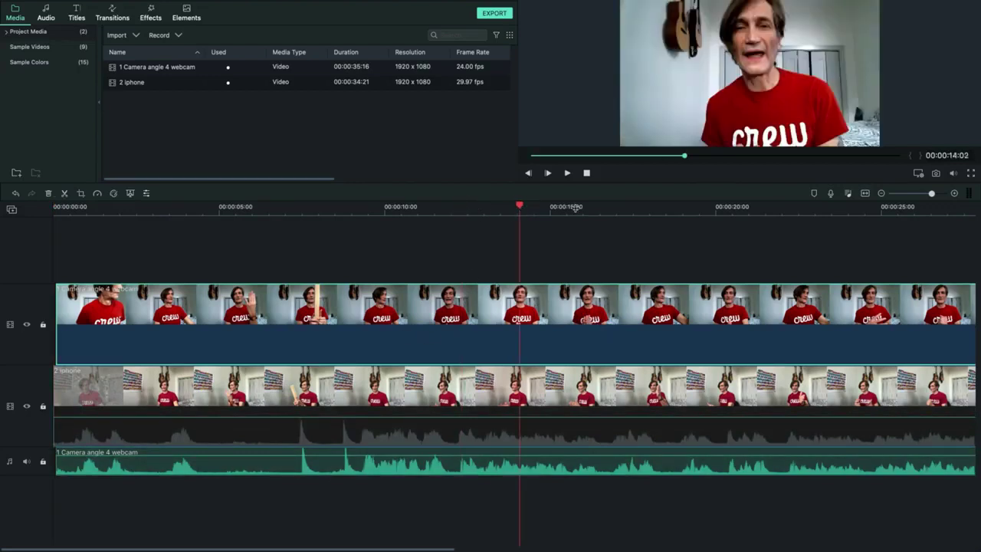
{"action": "left_click", "coordinate": [670, 209]}
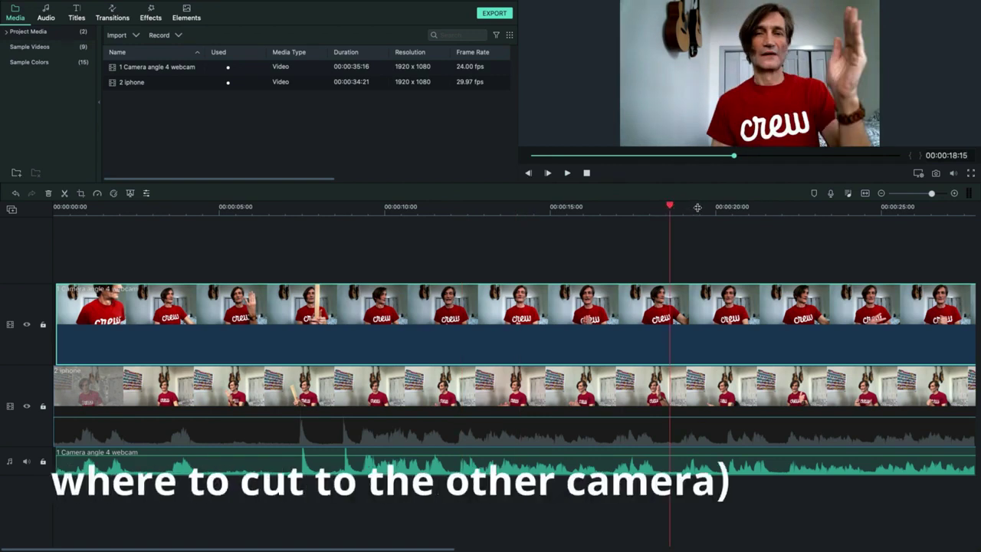
{"action": "left_click", "coordinate": [698, 208]}
{"action": "left_click", "coordinate": [720, 209]}
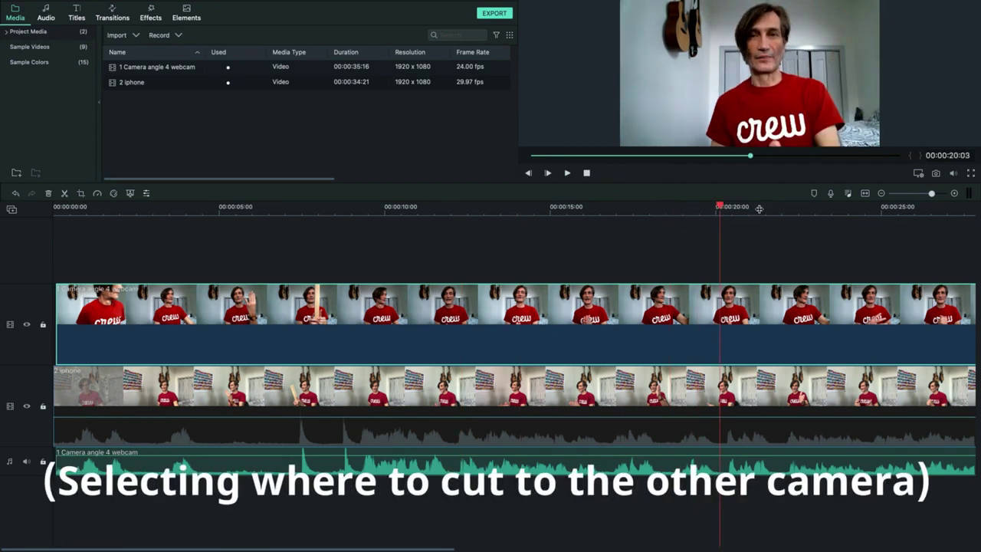
{"action": "left_click", "coordinate": [758, 209]}
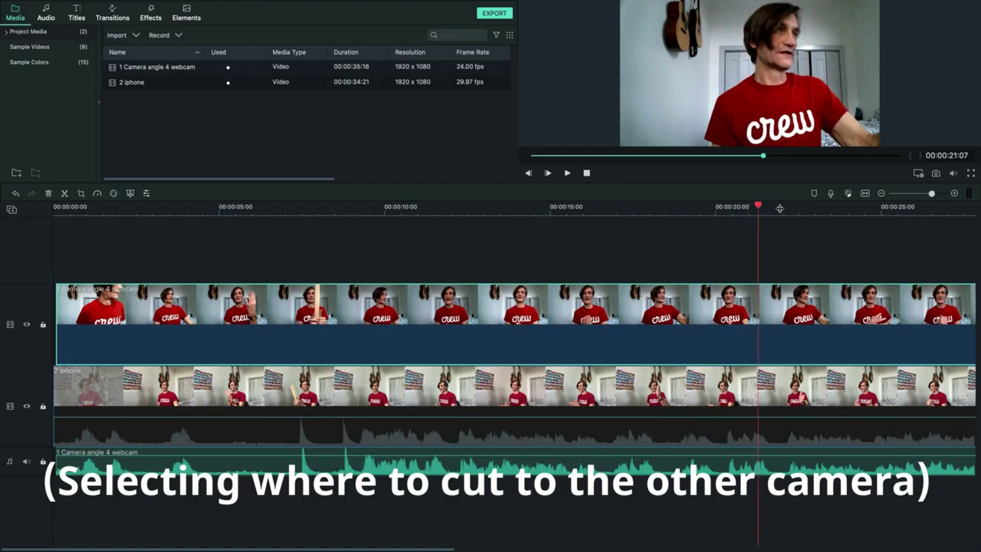
{"action": "left_click", "coordinate": [745, 206]}
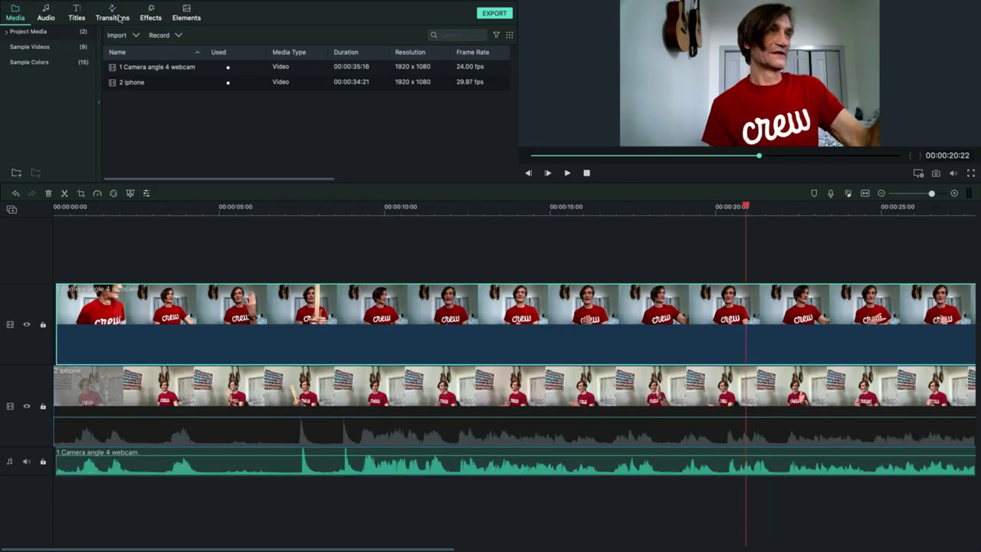
{"action": "left_click", "coordinate": [196, 6]}
{"action": "mouse_move", "coordinate": [220, 73]}
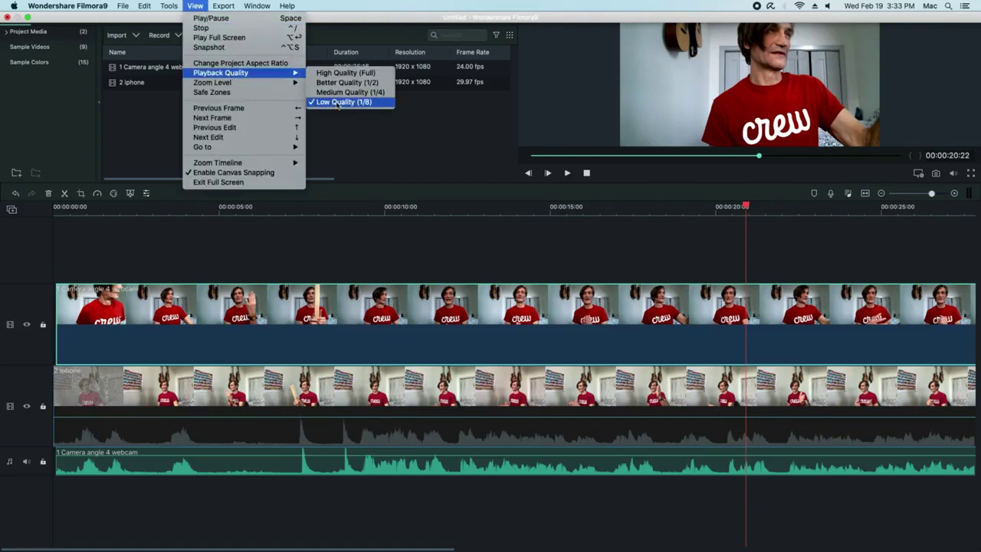
{"action": "left_click", "coordinate": [346, 73]}
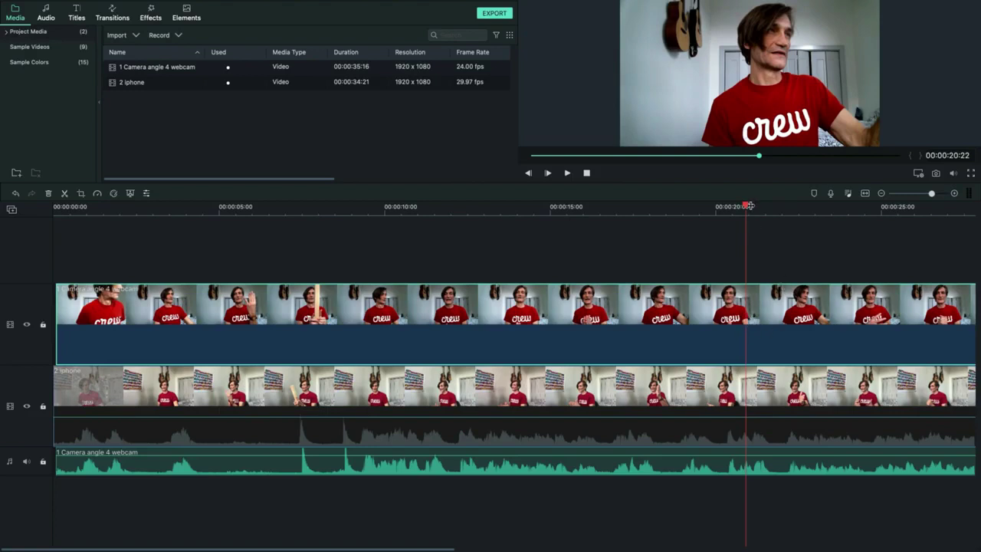
{"action": "left_click", "coordinate": [567, 174]}
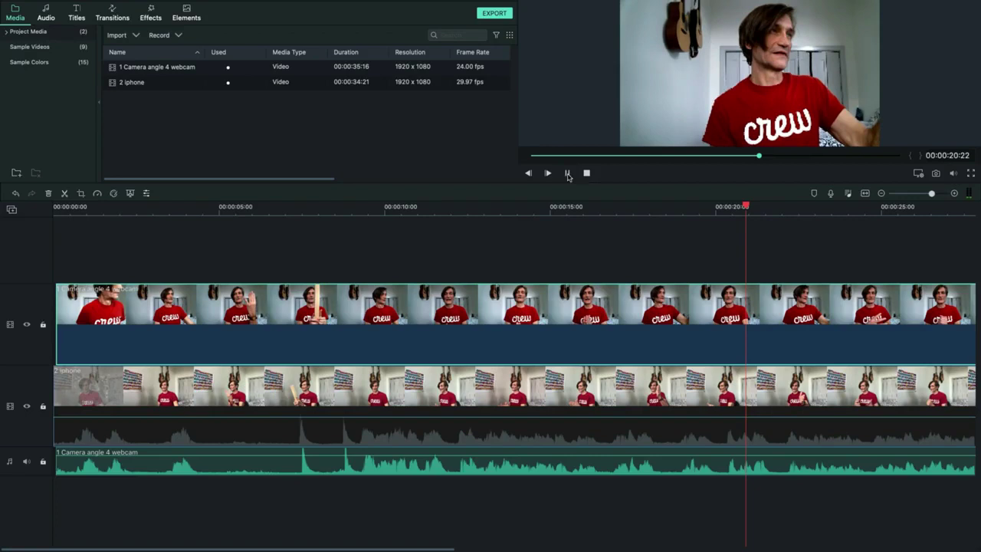
{"action": "left_click", "coordinate": [567, 174]}
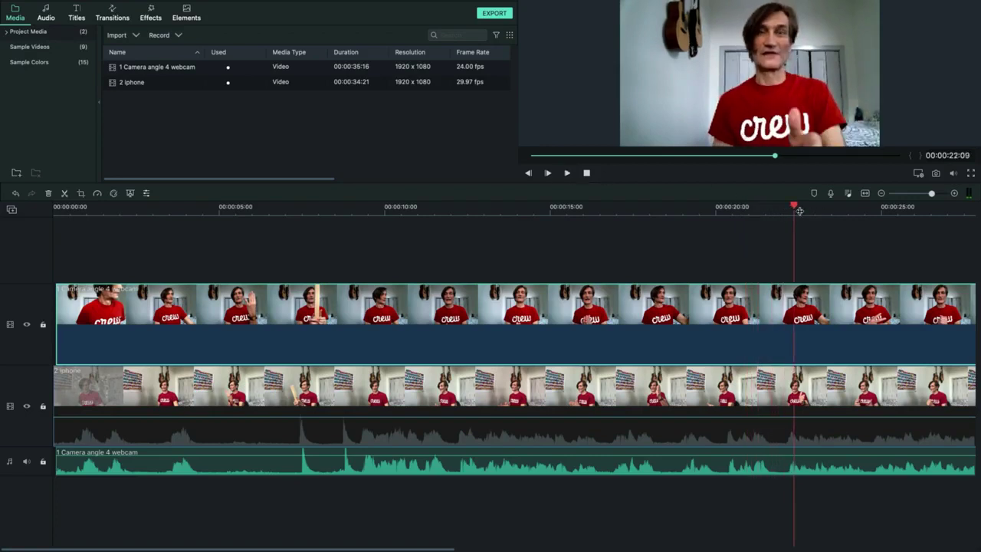
{"action": "left_click", "coordinate": [568, 174]}
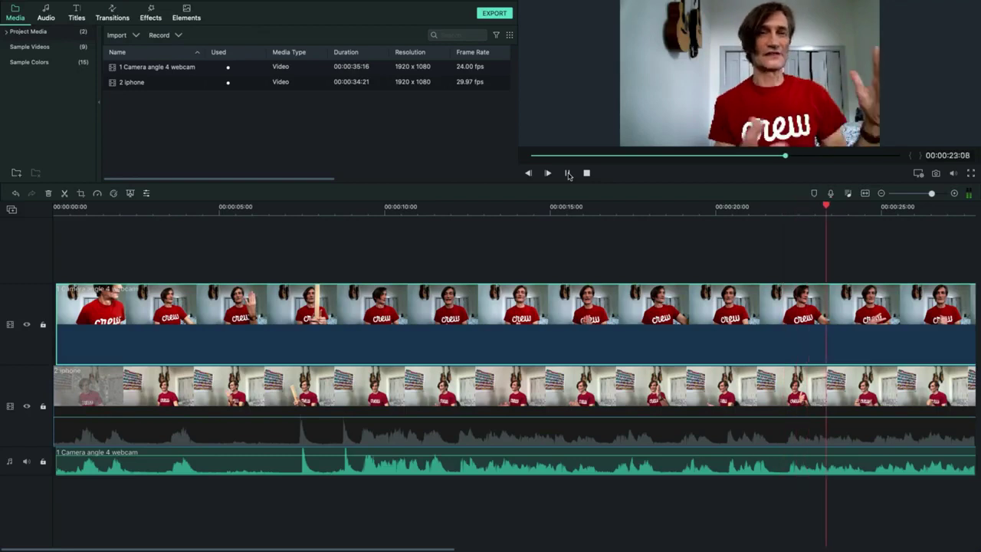
{"action": "left_click", "coordinate": [568, 174]}
{"action": "left_click", "coordinate": [702, 208]}
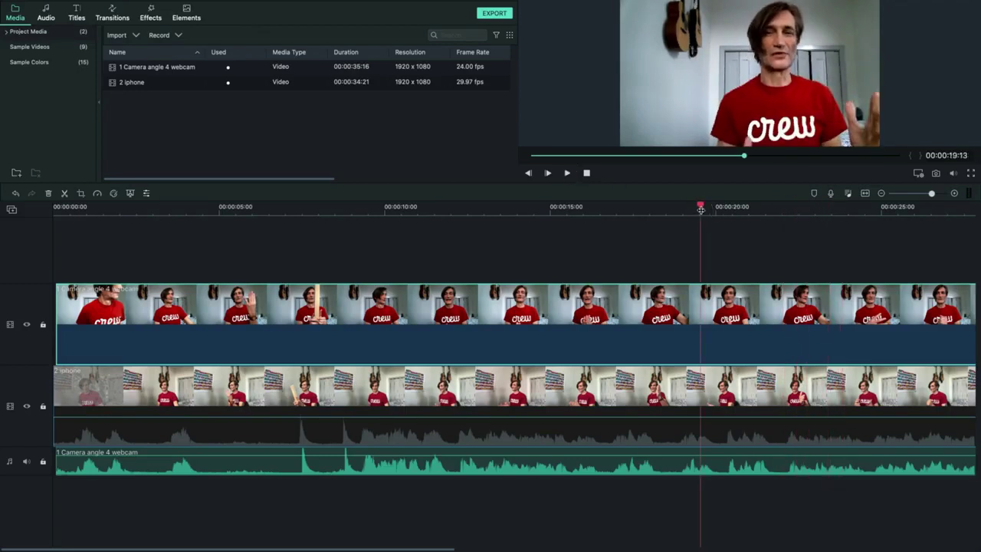
{"action": "left_click", "coordinate": [567, 174]}
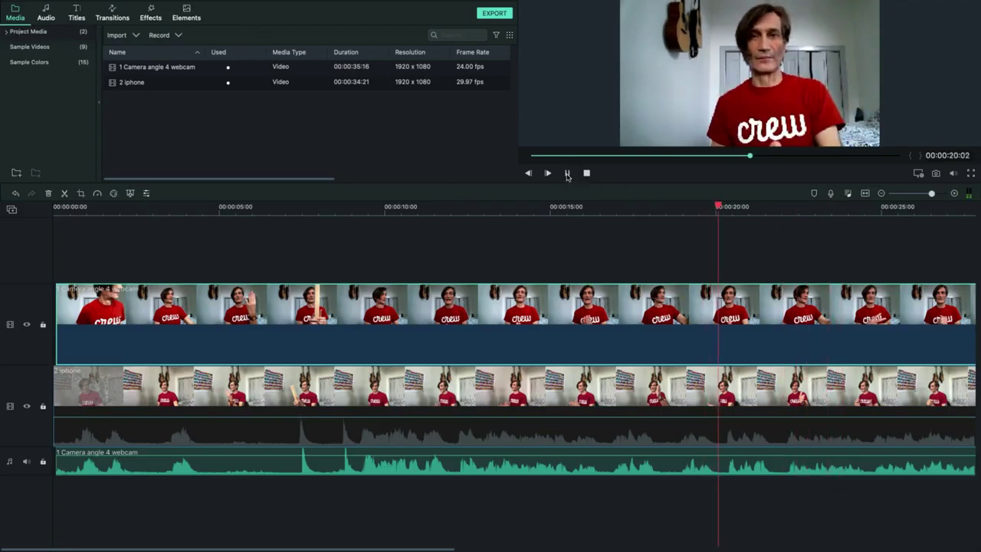
{"action": "left_click", "coordinate": [567, 174]}
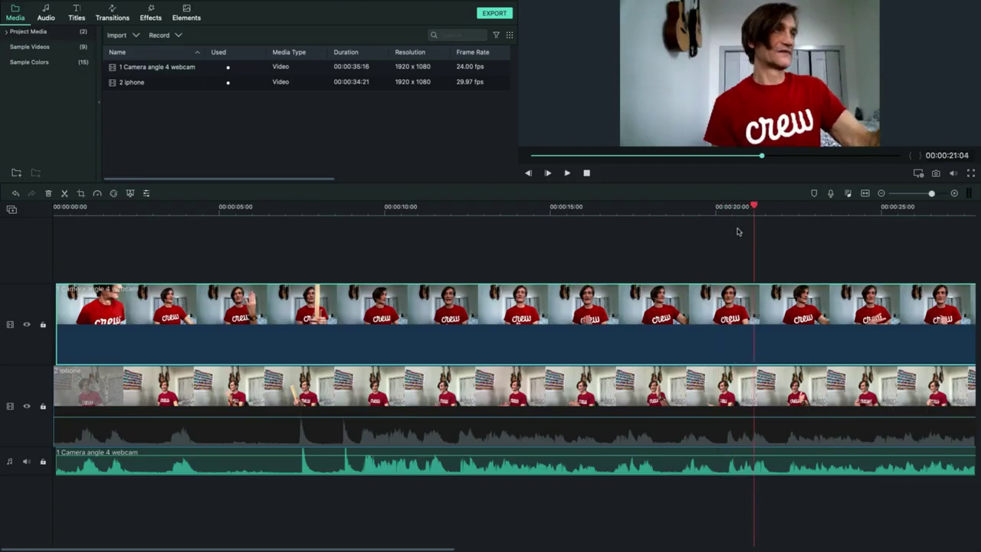
Split the top webcam clip at 20:13 and 22:19, then delete the piece between.
{"action": "left_click", "coordinate": [733, 208]}
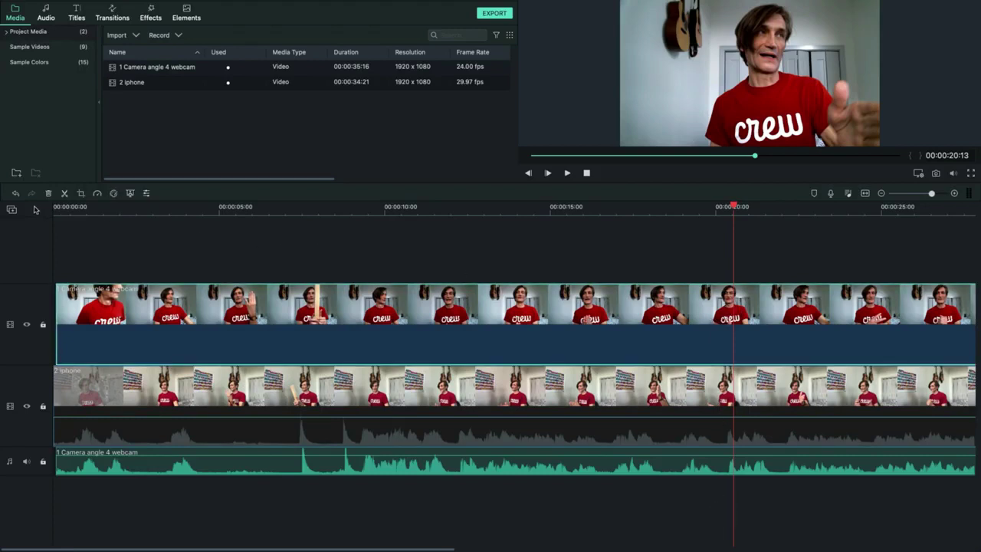
{"action": "left_click", "coordinate": [64, 194]}
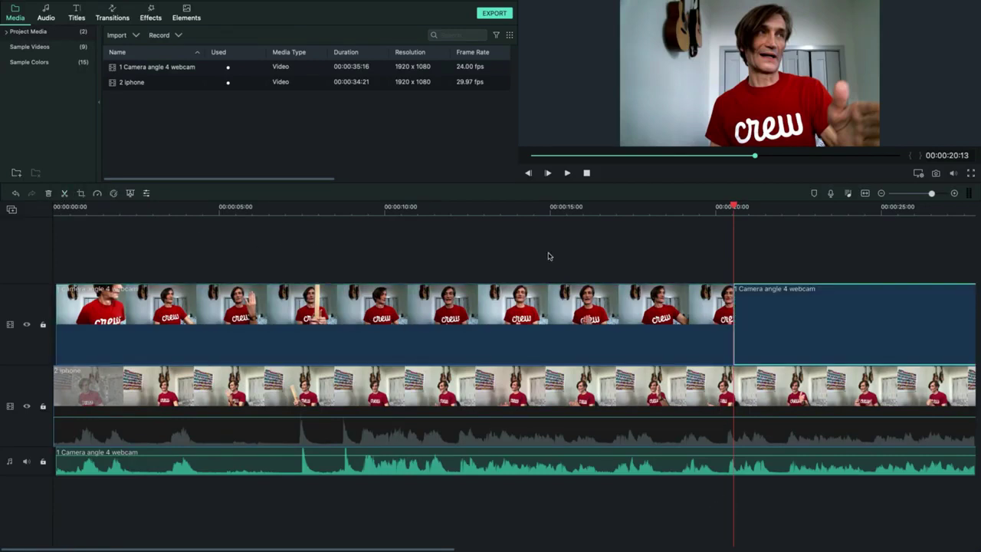
{"action": "left_click", "coordinate": [568, 174]}
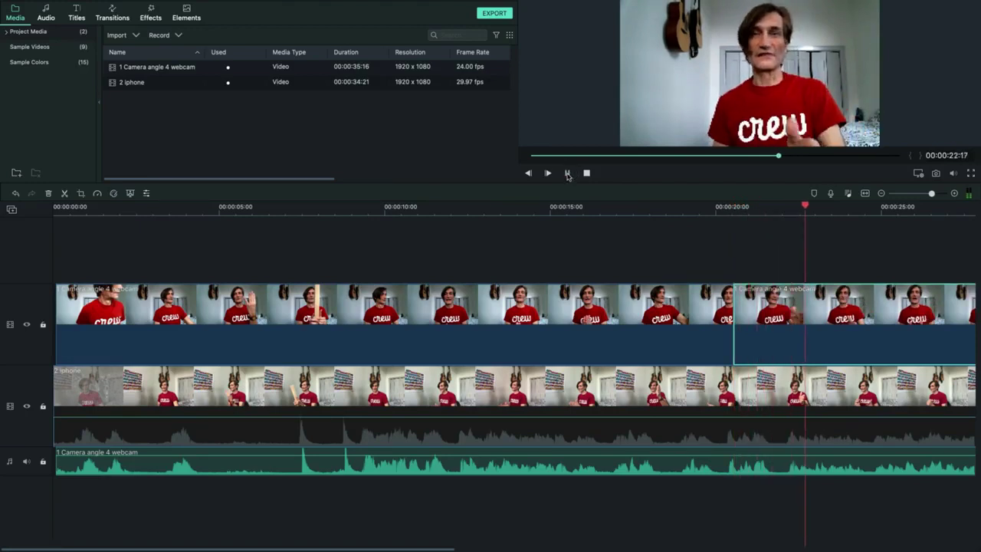
{"action": "left_click", "coordinate": [568, 174]}
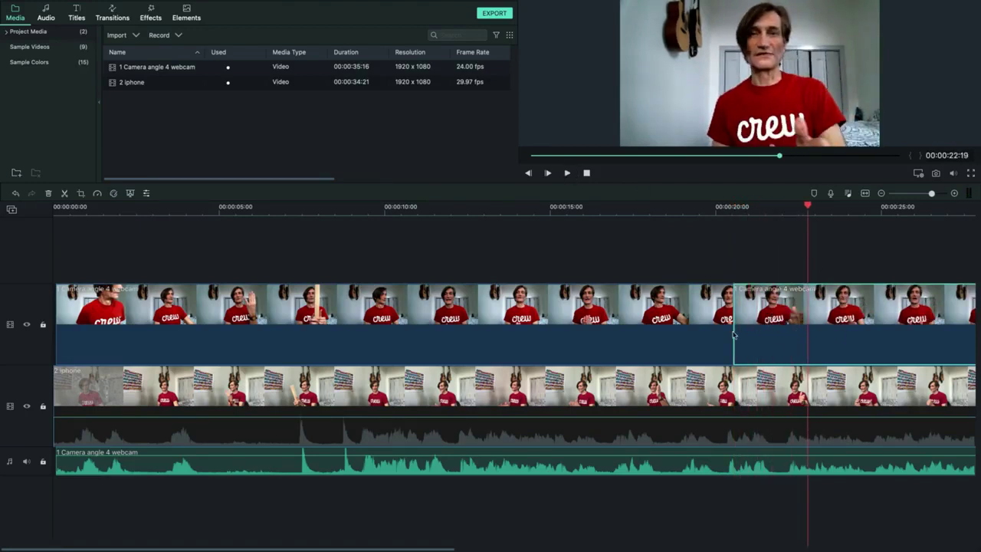
{"action": "left_click", "coordinate": [64, 194]}
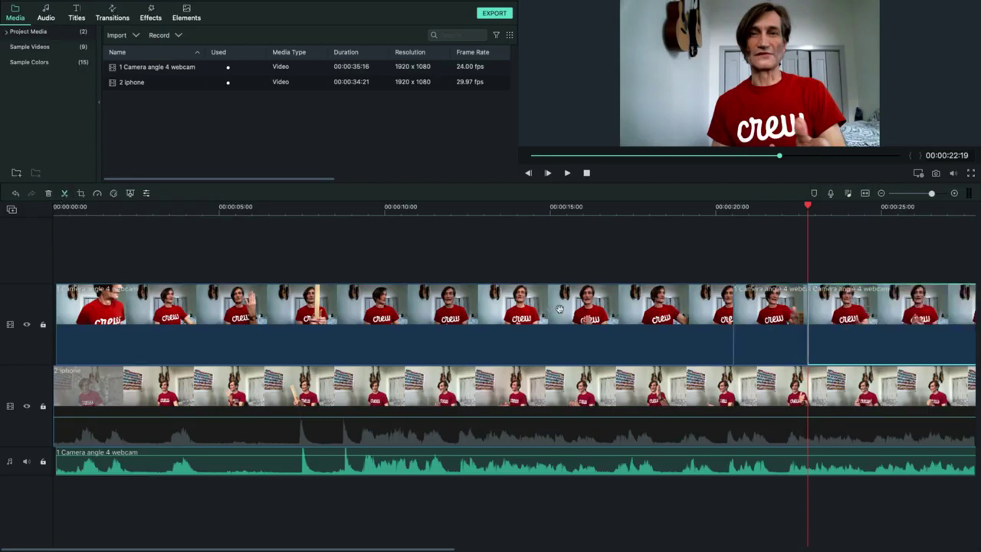
{"action": "left_click", "coordinate": [794, 307]}
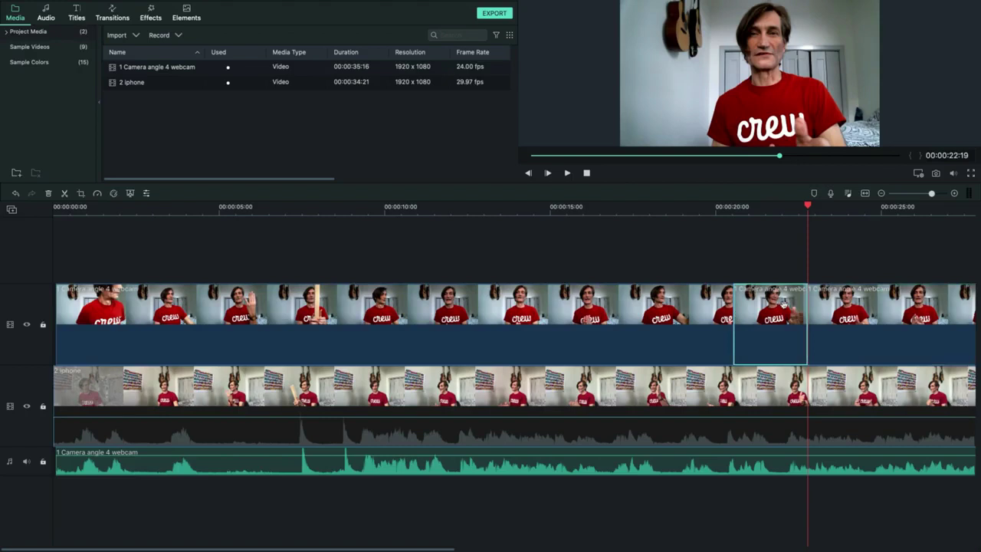
{"action": "key", "text": "Delete"}
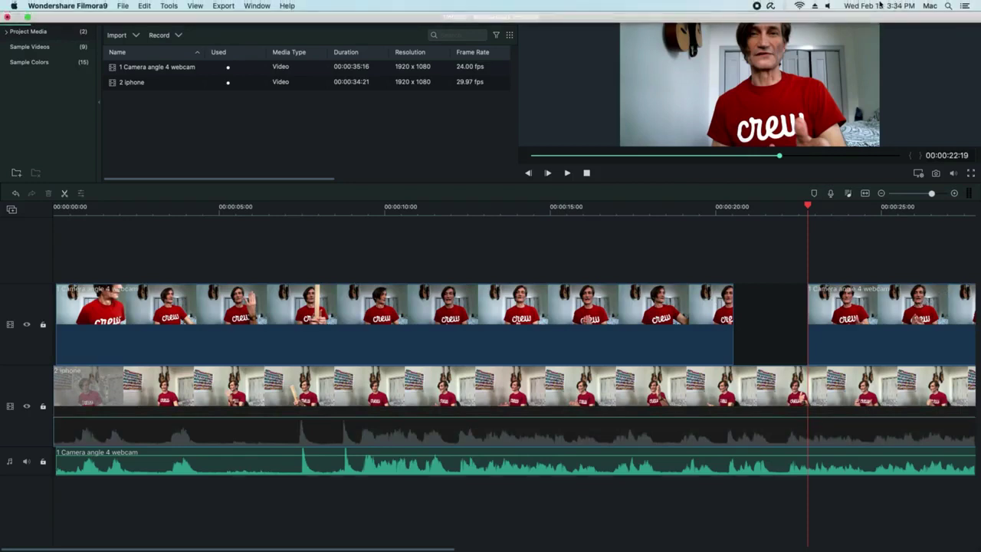
{"action": "left_click", "coordinate": [829, 6]}
{"action": "left_click", "coordinate": [878, 29]}
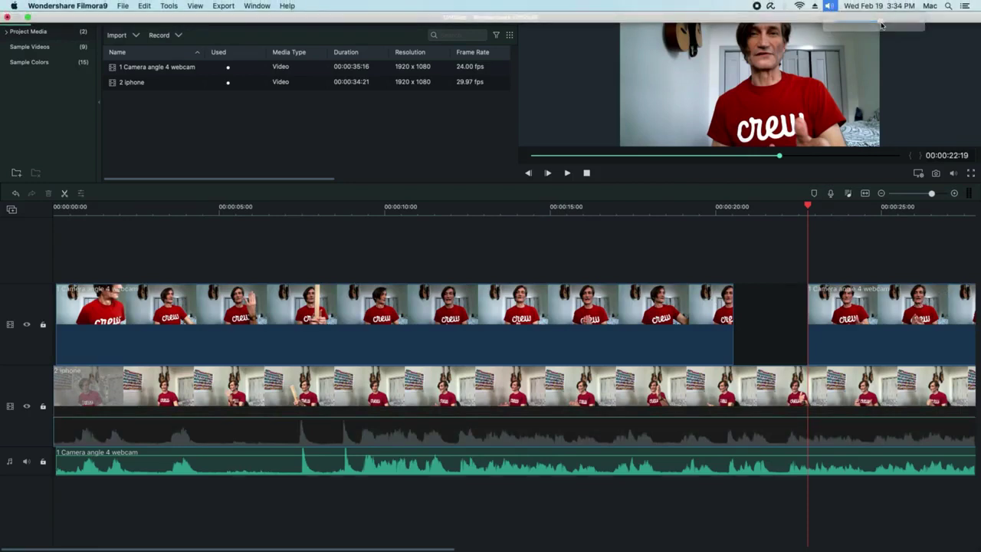
{"action": "left_click", "coordinate": [574, 207]}
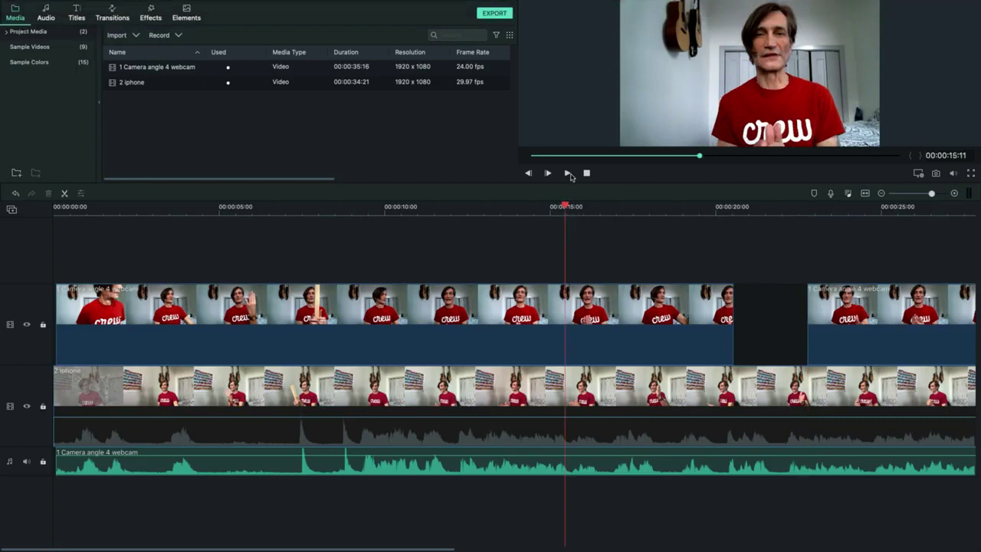
{"action": "left_click", "coordinate": [567, 172]}
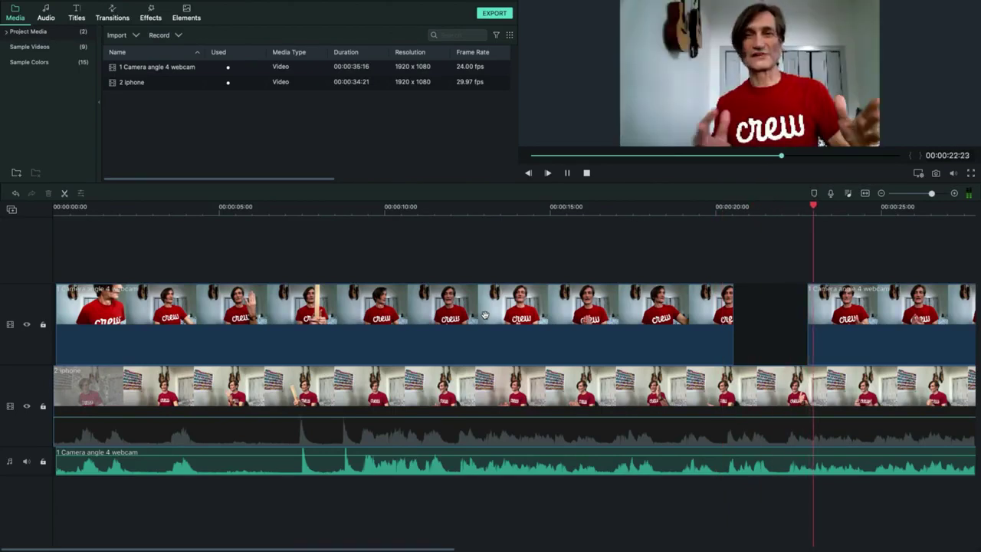
{"action": "left_click", "coordinate": [567, 172]}
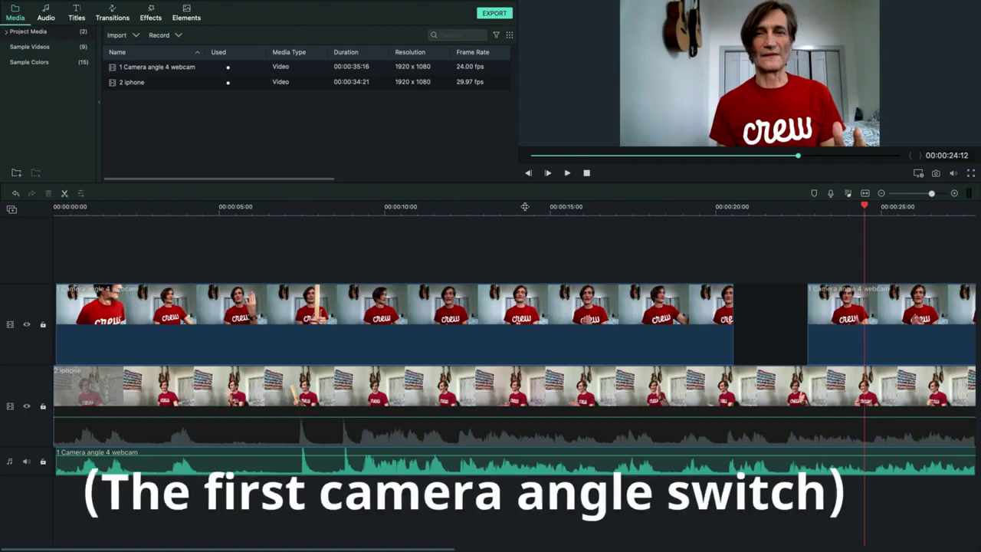
Split the first webcam clip at 16:23.
{"action": "left_click", "coordinate": [524, 207]}
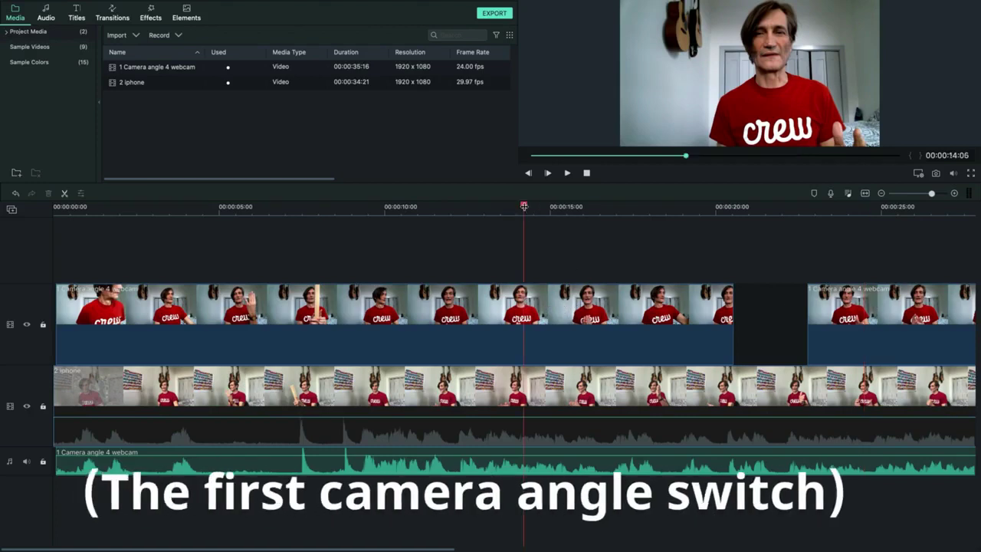
{"action": "left_click", "coordinate": [567, 173]}
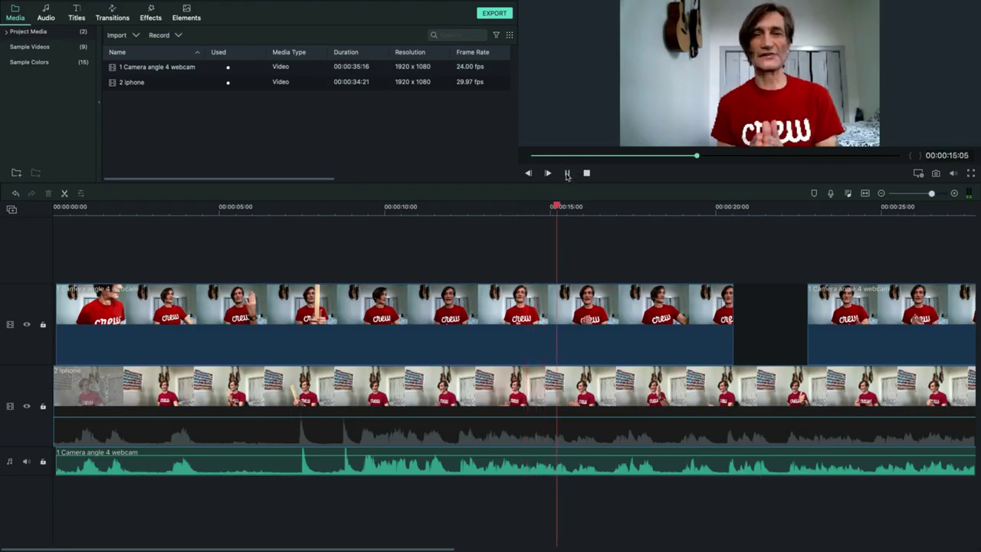
{"action": "left_click", "coordinate": [567, 173]}
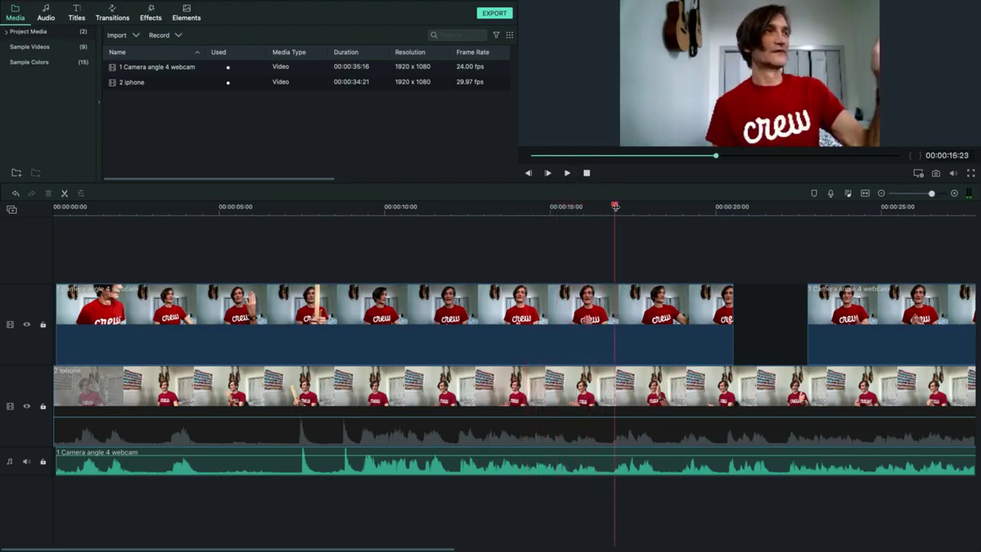
{"action": "left_click", "coordinate": [622, 298]}
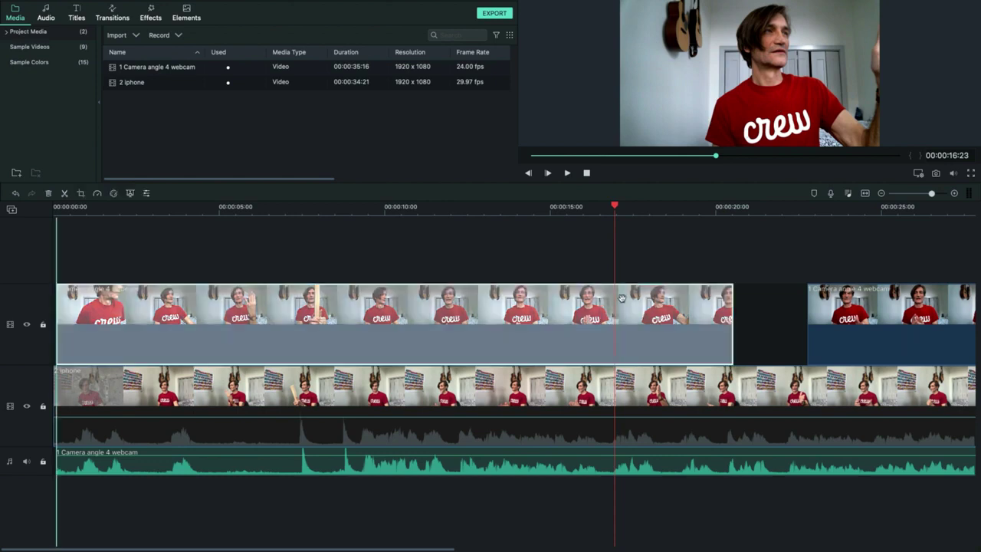
{"action": "left_click", "coordinate": [66, 195]}
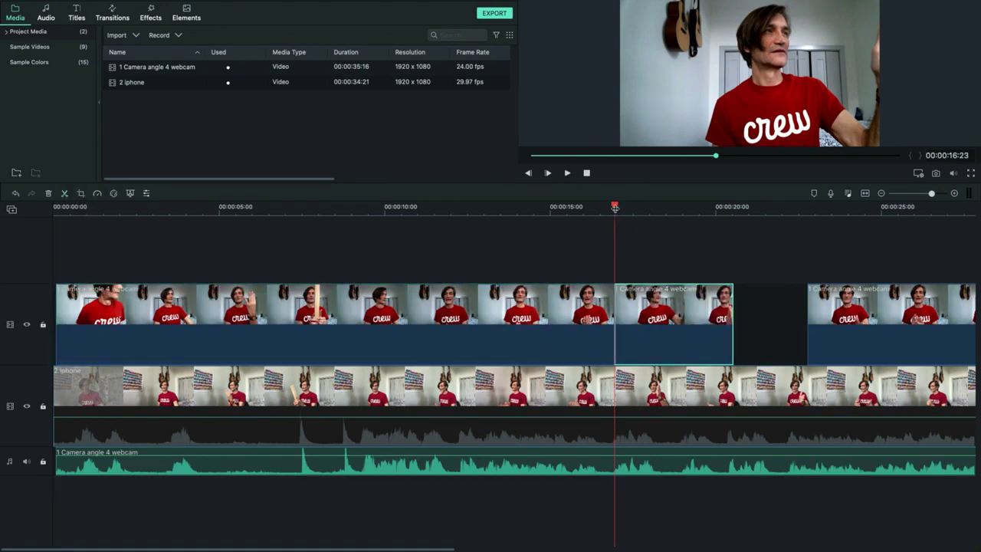
Split the webcam clip again at 19:07 and select the piece between the cuts.
{"action": "left_click", "coordinate": [567, 173]}
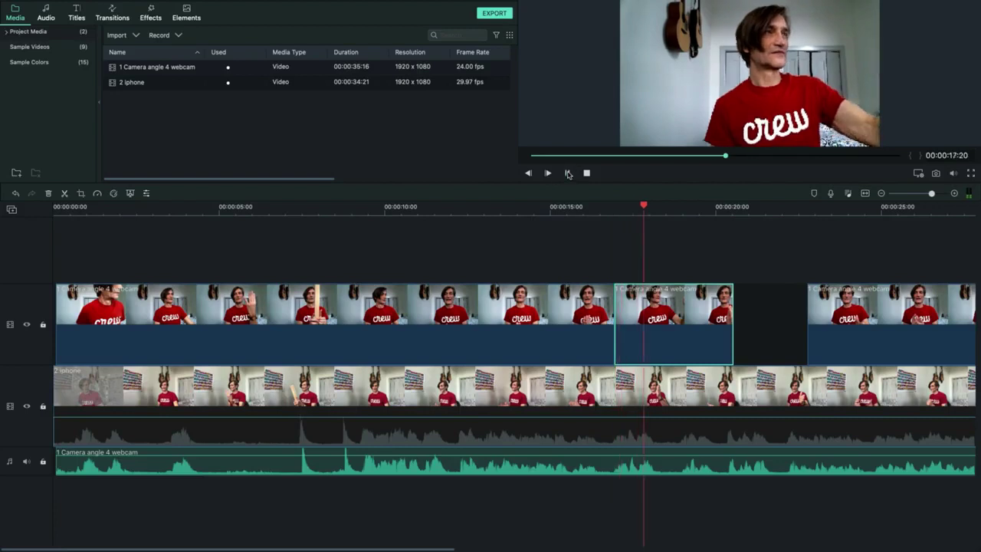
{"action": "left_click", "coordinate": [567, 173]}
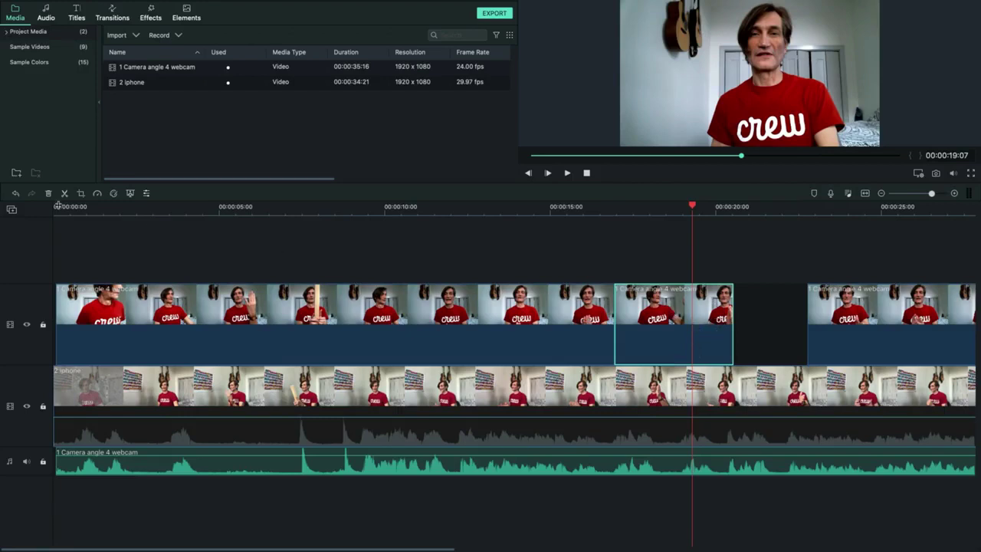
{"action": "key", "text": "ctrl+b"}
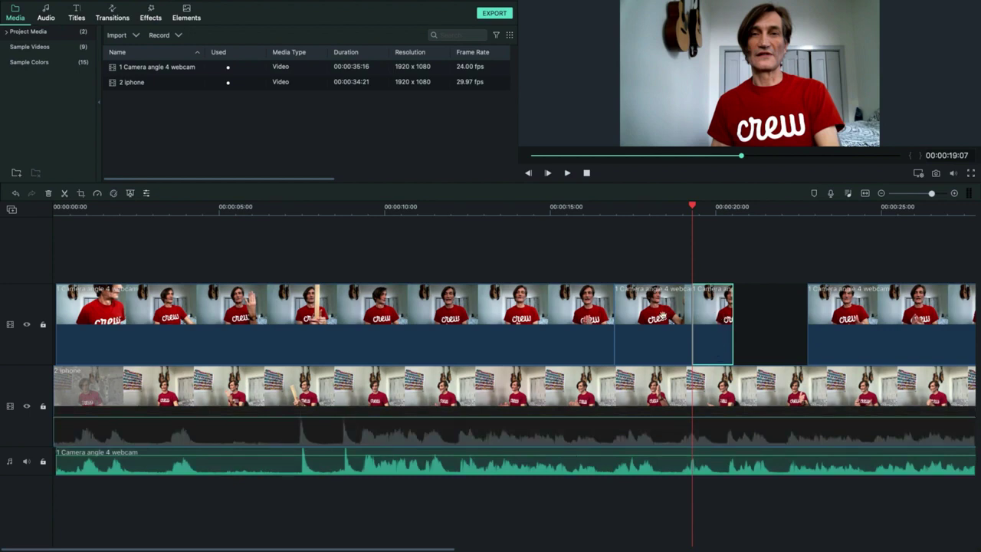
{"action": "left_click", "coordinate": [669, 307]}
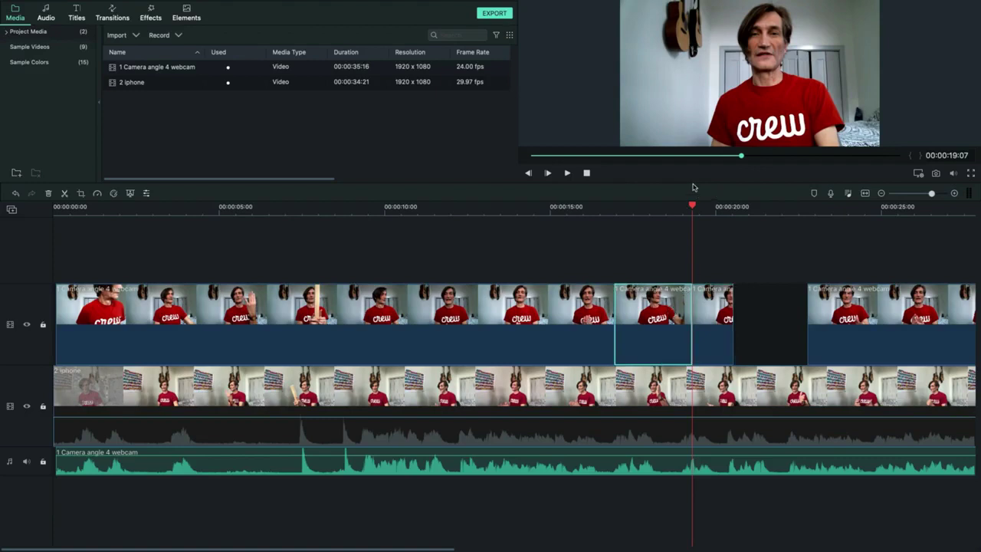
{"action": "key", "text": "Delete"}
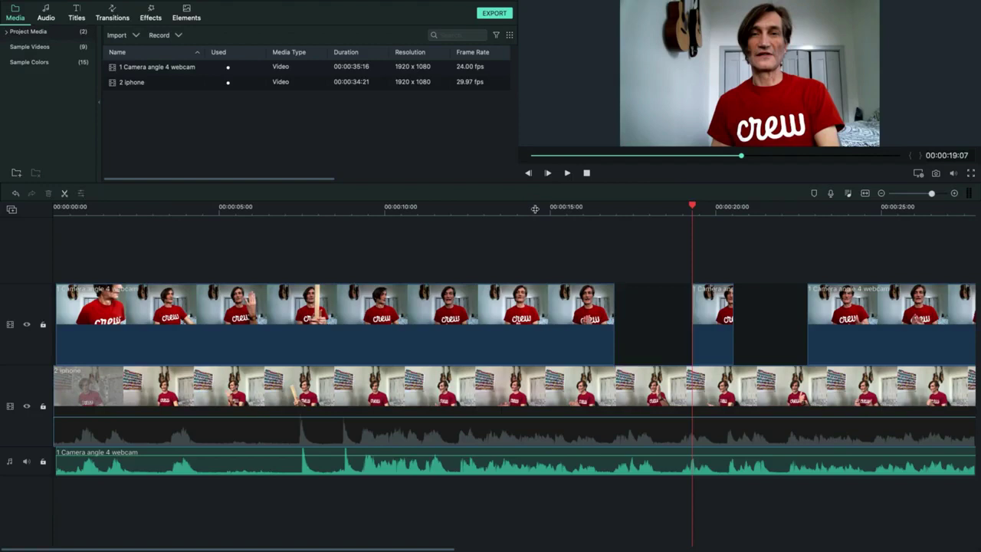
{"action": "left_click", "coordinate": [529, 207]}
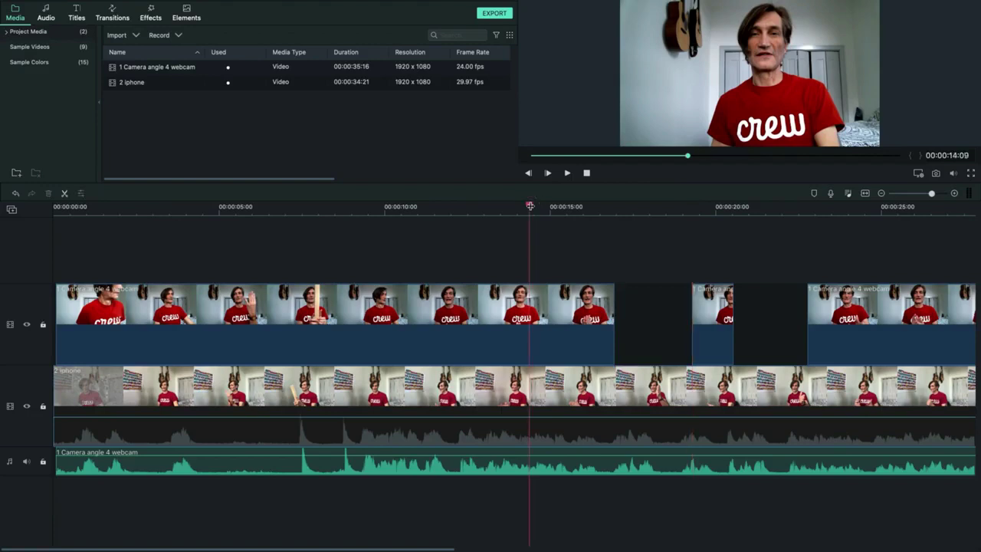
{"action": "left_click", "coordinate": [567, 173]}
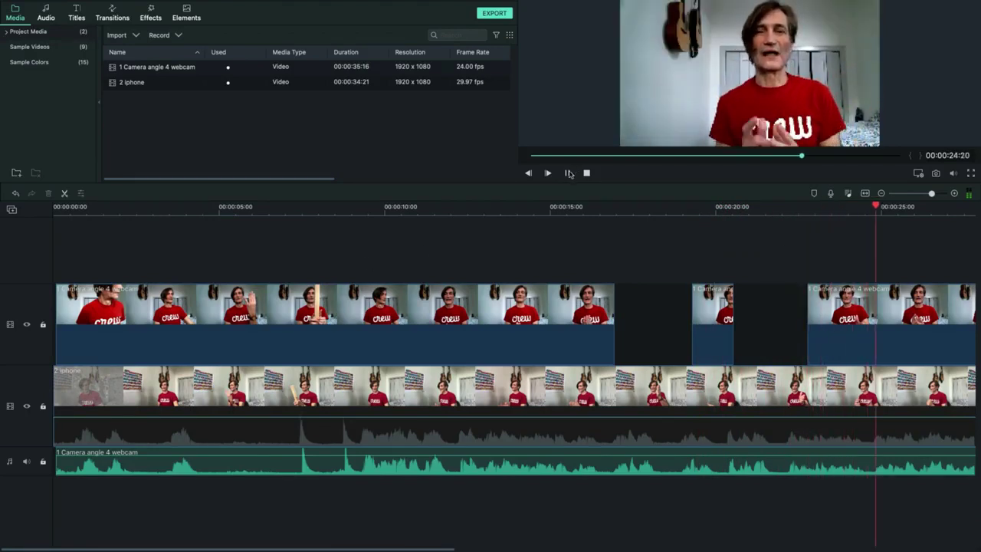
{"action": "key", "text": "space"}
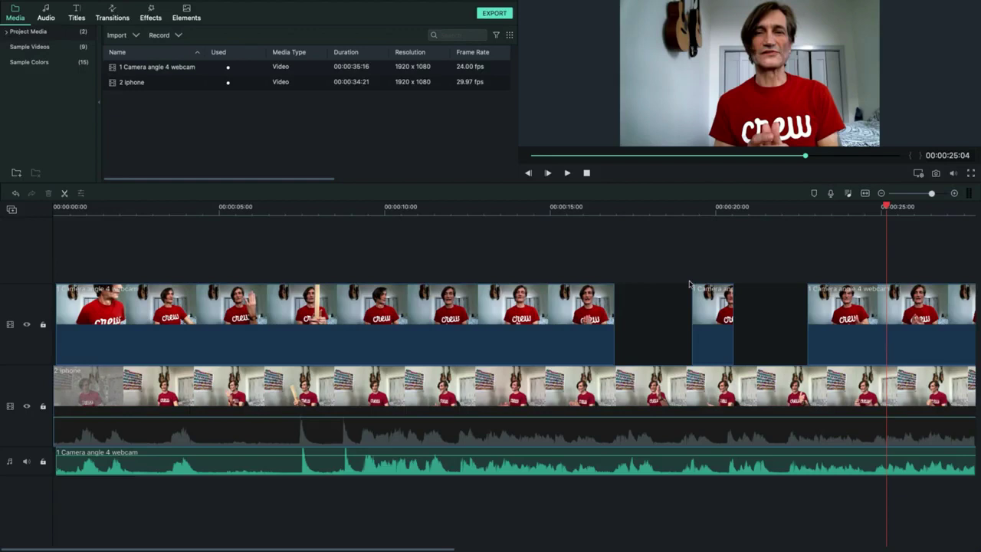